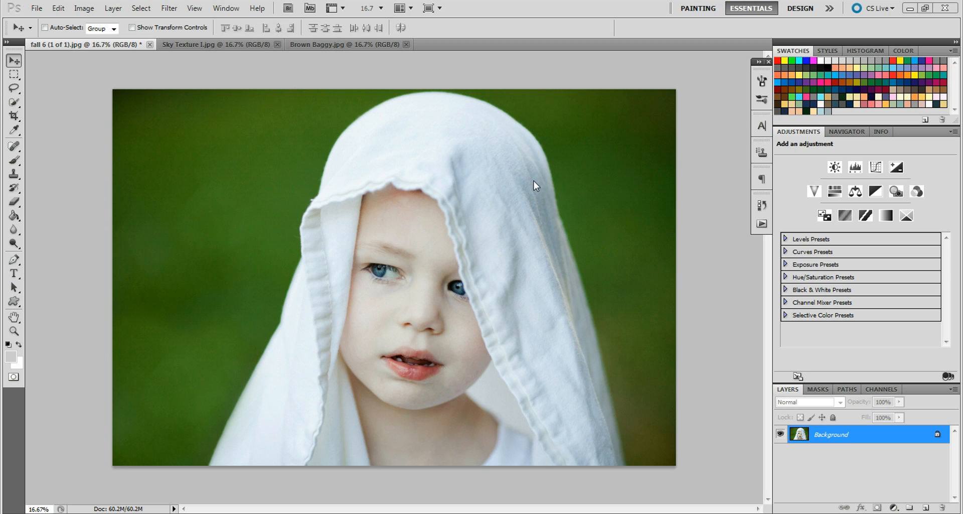
Add a Gradient Map adjustment layer over the photo using the black-to-white gradient
{"action": "left_click", "coordinate": [885, 216]}
{"action": "left_click", "coordinate": [941, 169]}
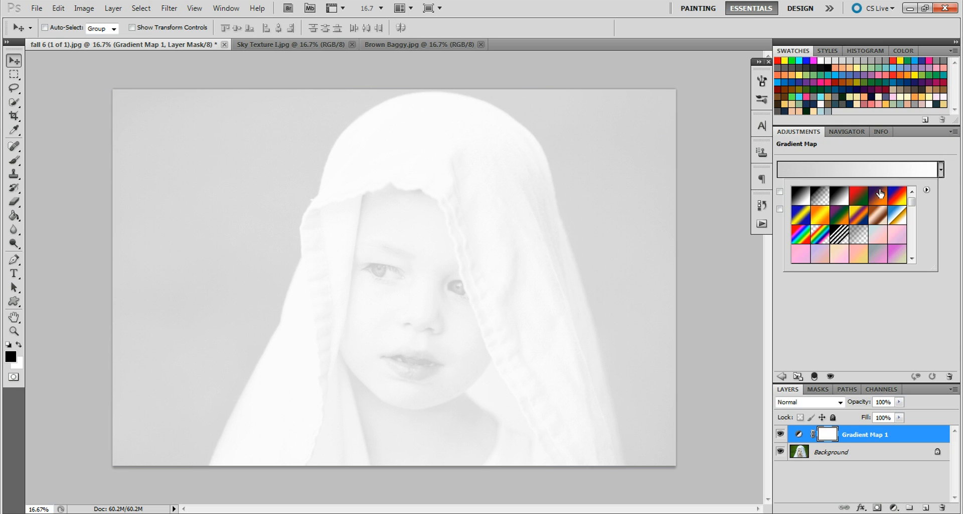
{"action": "left_click", "coordinate": [836, 200]}
{"action": "left_click", "coordinate": [833, 316]}
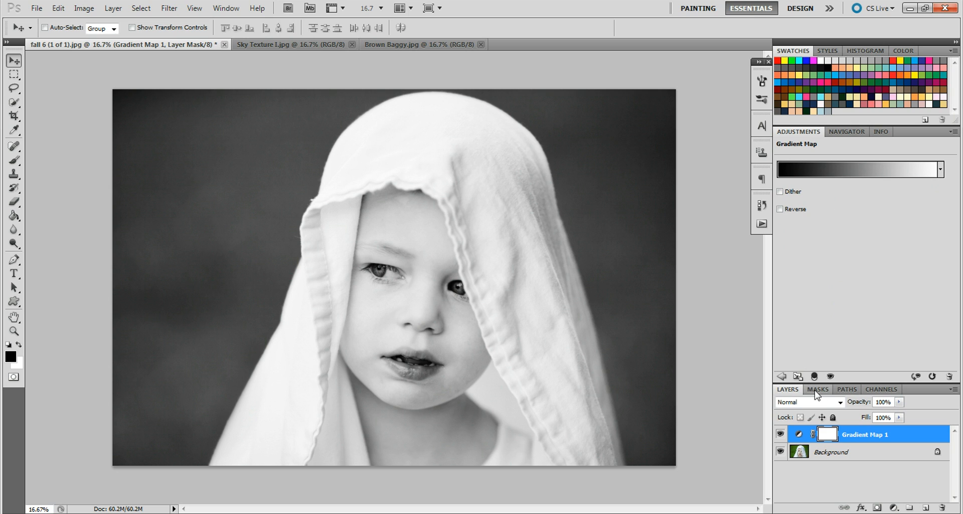
Set the gradient map layer to Soft Light at 70% opacity and compare the photo with and without it
{"action": "left_click", "coordinate": [841, 402]}
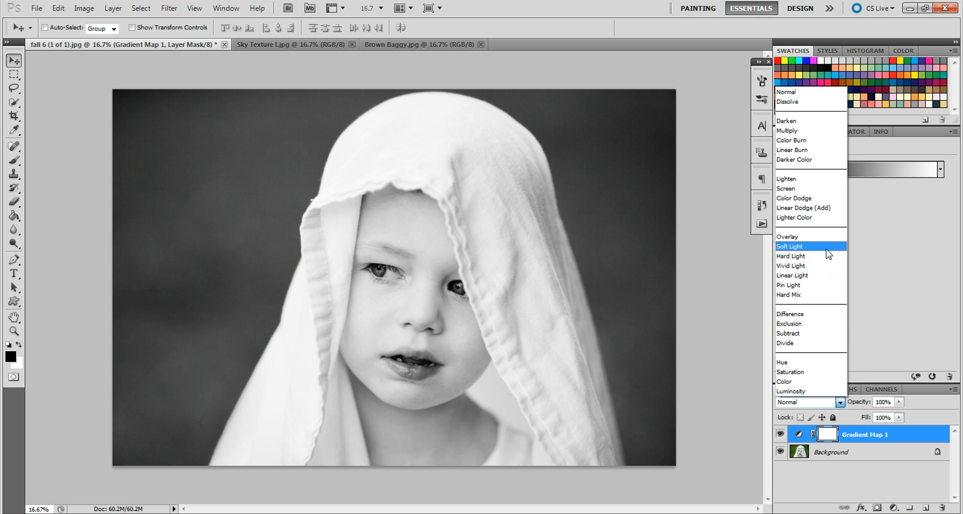
{"action": "left_click", "coordinate": [801, 249]}
{"action": "left_click", "coordinate": [899, 401]}
{"action": "left_click_drag", "start_coordinate": [881, 415], "coordinate": [883, 416]}
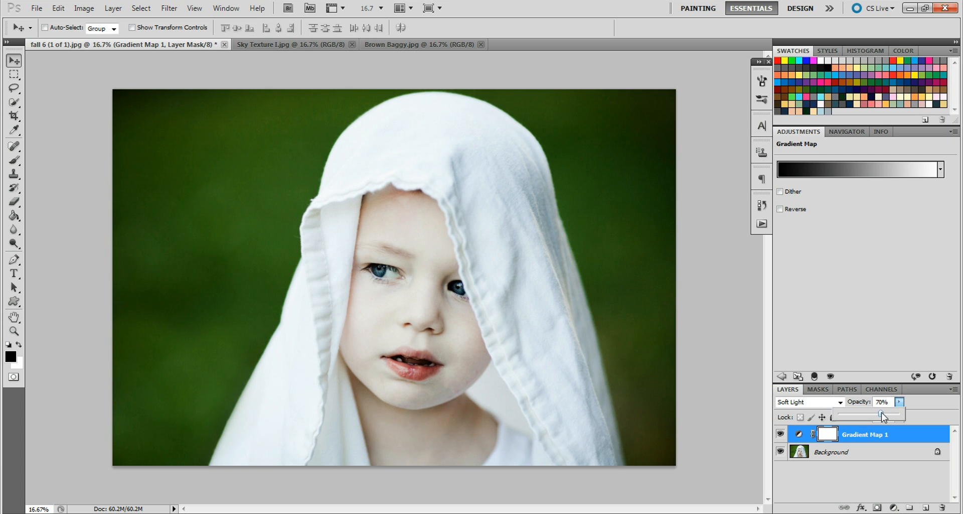
{"action": "left_click", "coordinate": [780, 434]}
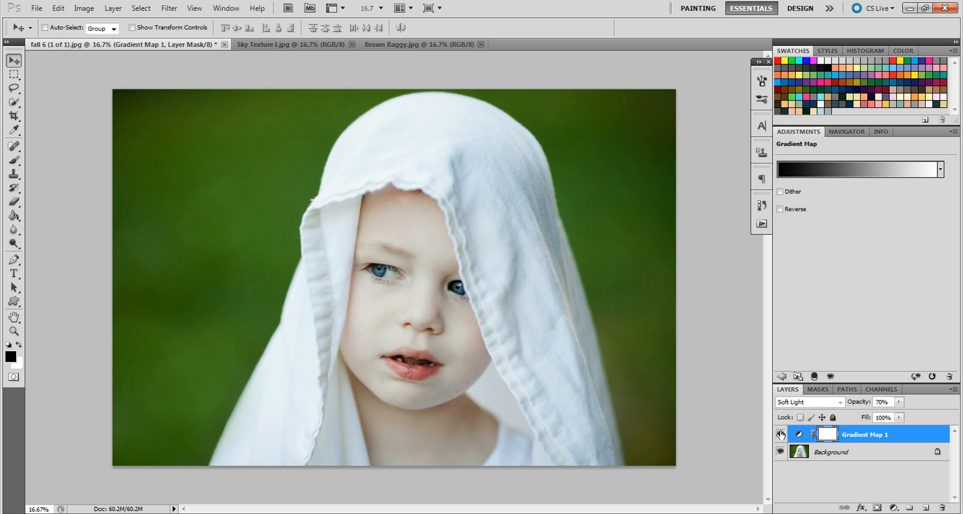
{"action": "left_click", "coordinate": [780, 434]}
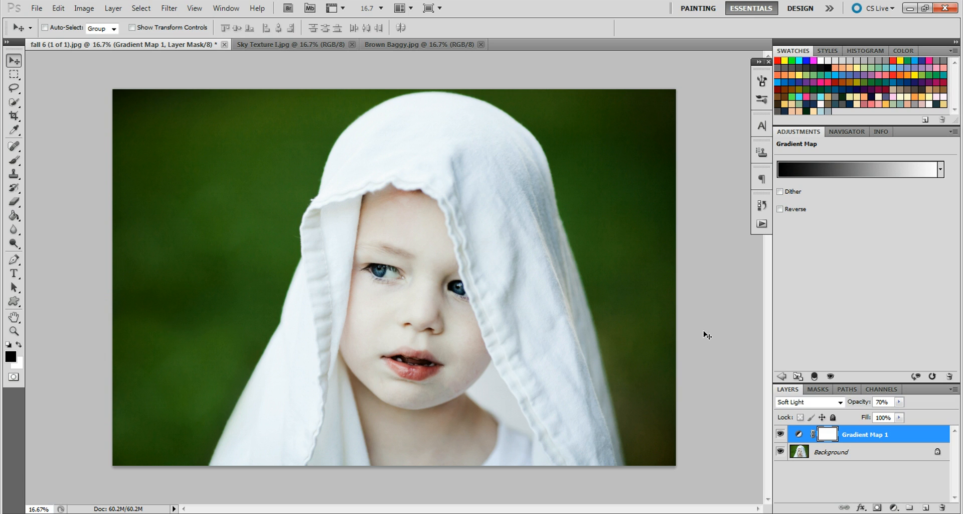
Add a Gradient fill layer above the gradient map using a black-to-transparent gradient preset
{"action": "left_click", "coordinate": [119, 9]}
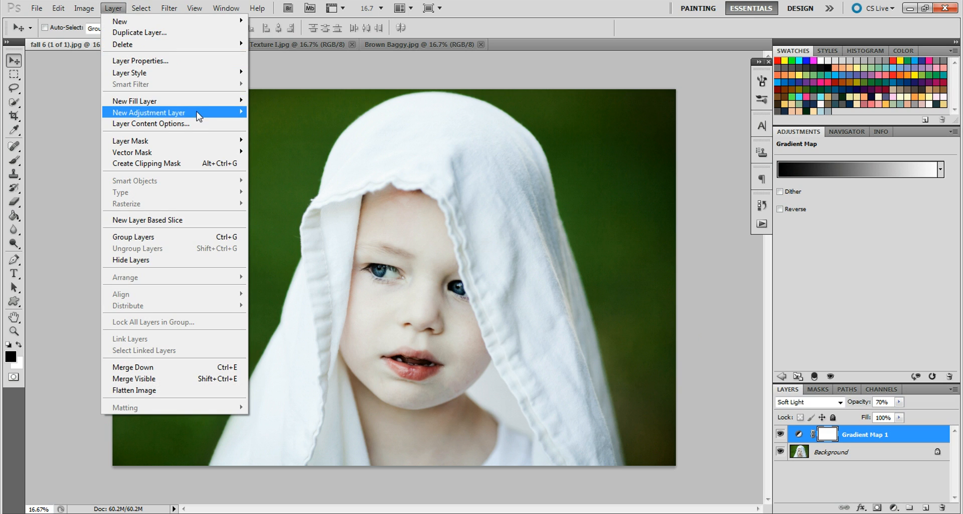
{"action": "mouse_move", "coordinate": [221, 102]}
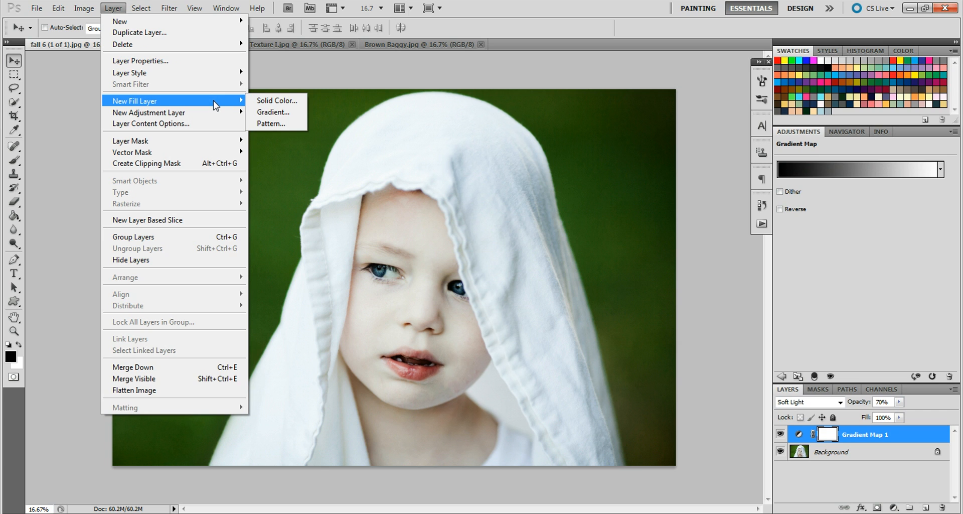
{"action": "left_click", "coordinate": [269, 111]}
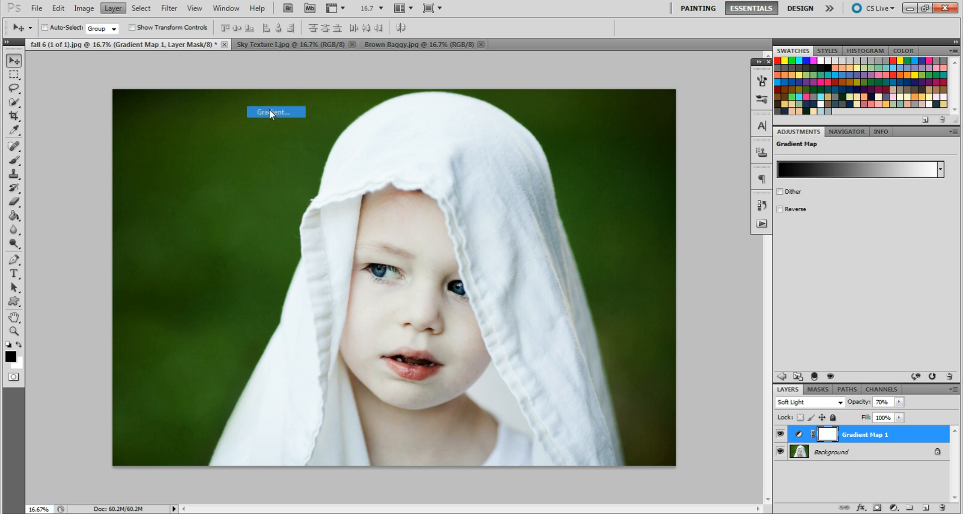
{"action": "left_click", "coordinate": [573, 166]}
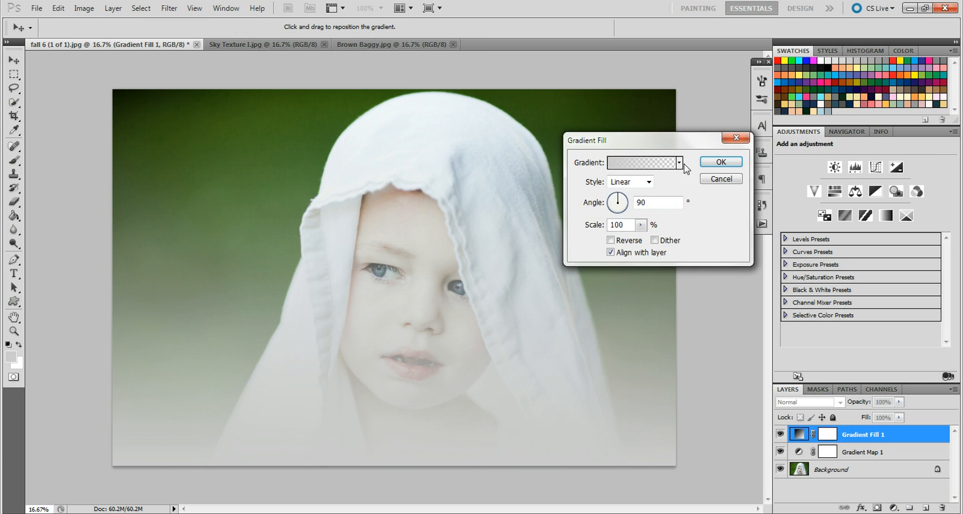
{"action": "left_click", "coordinate": [680, 163]}
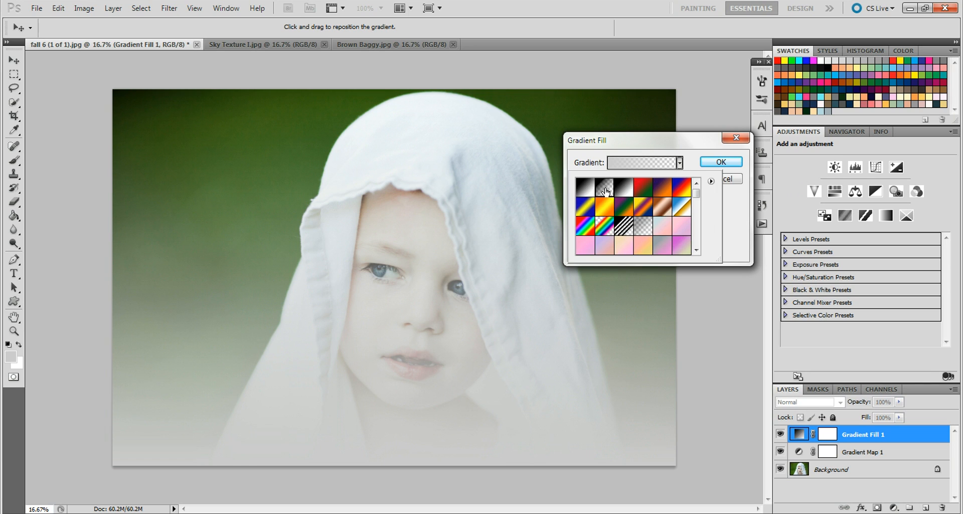
{"action": "left_click", "coordinate": [622, 192]}
{"action": "left_click", "coordinate": [607, 189]}
{"action": "left_click_drag", "start_coordinate": [696, 193], "coordinate": [695, 237]}
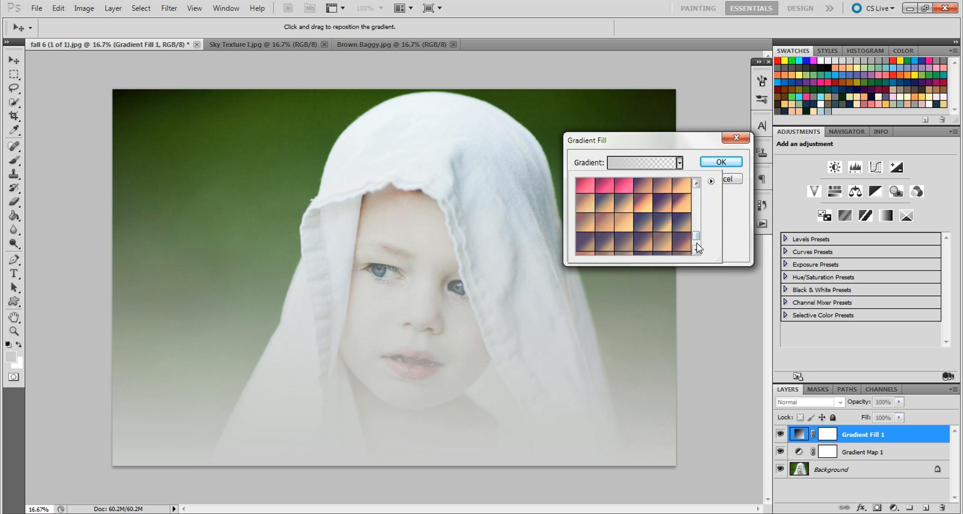
{"action": "left_click", "coordinate": [697, 184]}
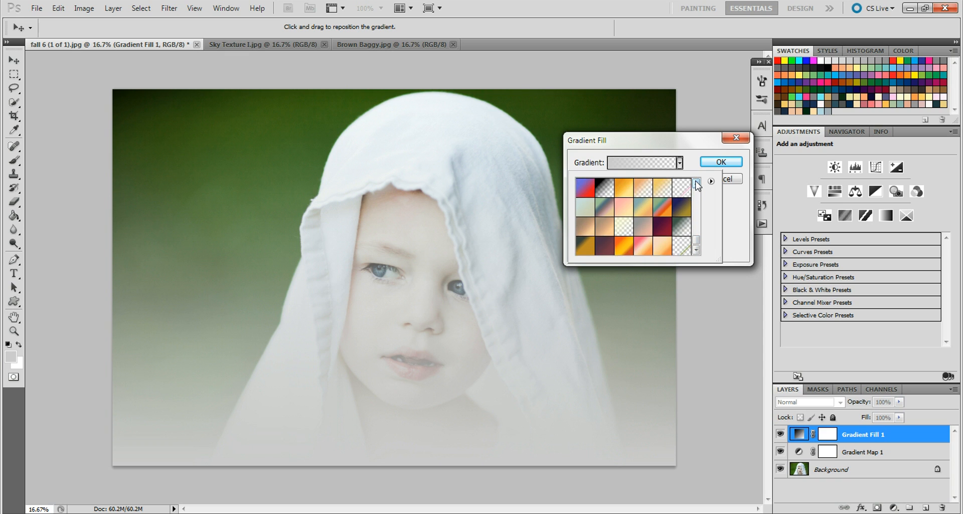
{"action": "left_click", "coordinate": [602, 245]}
{"action": "left_click", "coordinate": [729, 223]}
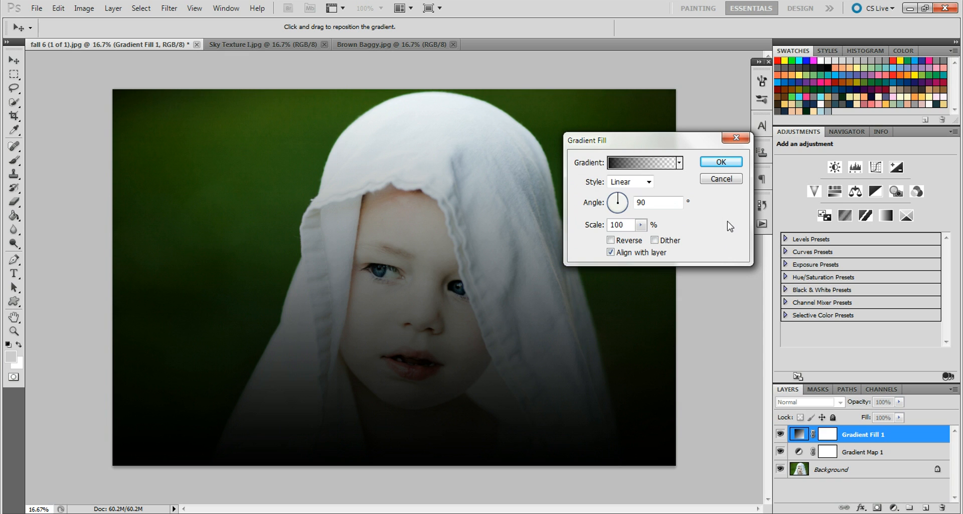
Make the gradient fill radial and reversed at 150% scale, and reposition its clear centre over the child's face
{"action": "left_click", "coordinate": [648, 182]}
{"action": "left_click", "coordinate": [633, 205]}
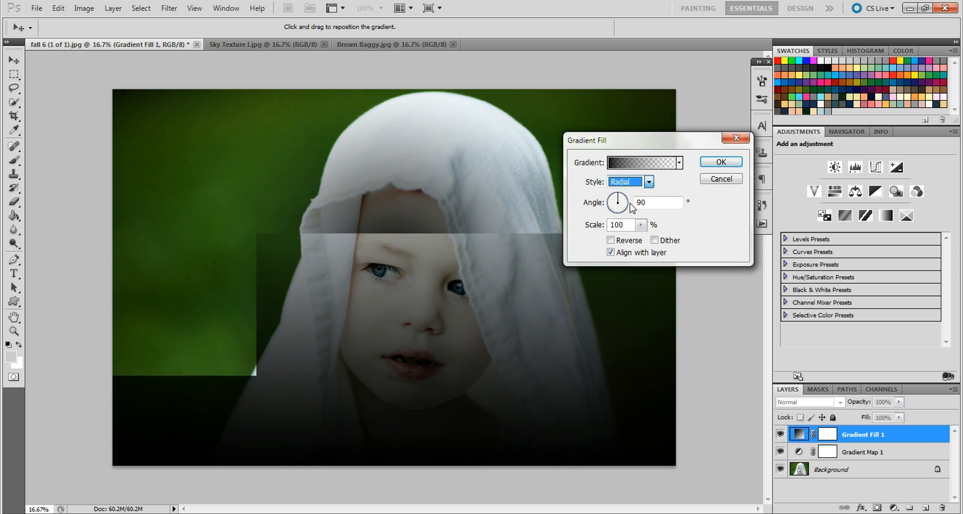
{"action": "left_click", "coordinate": [611, 240]}
{"action": "left_click", "coordinate": [641, 225]}
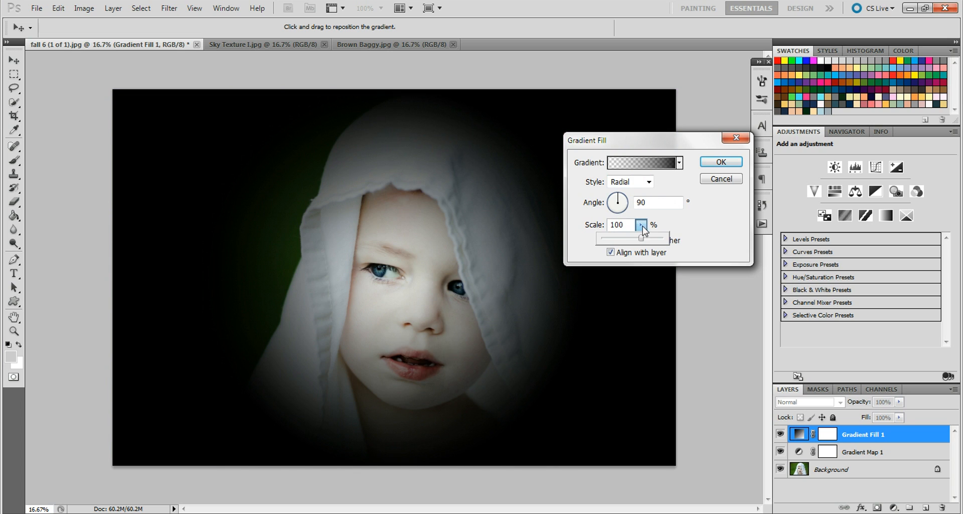
{"action": "left_click_drag", "start_coordinate": [642, 239], "coordinate": [671, 242]}
{"action": "left_click_drag", "start_coordinate": [398, 315], "coordinate": [428, 300]}
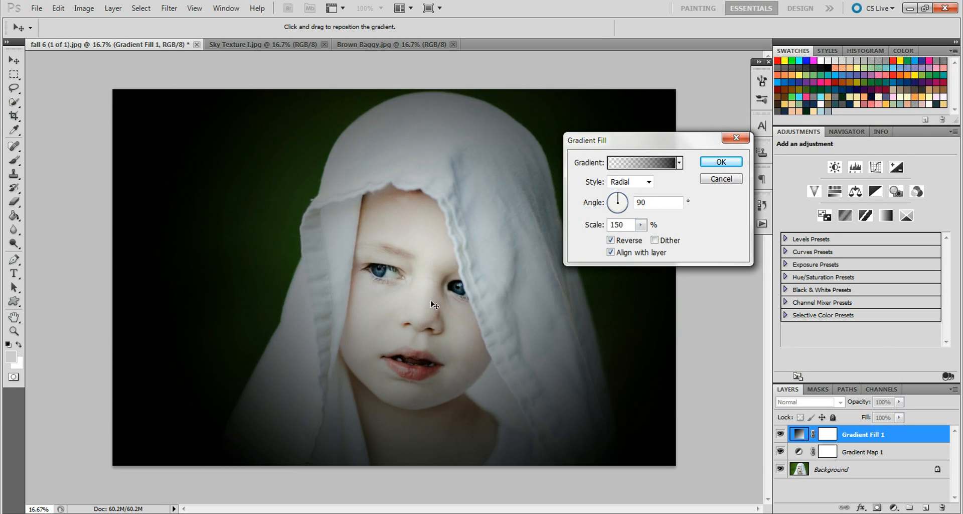
{"action": "left_click", "coordinate": [725, 162]}
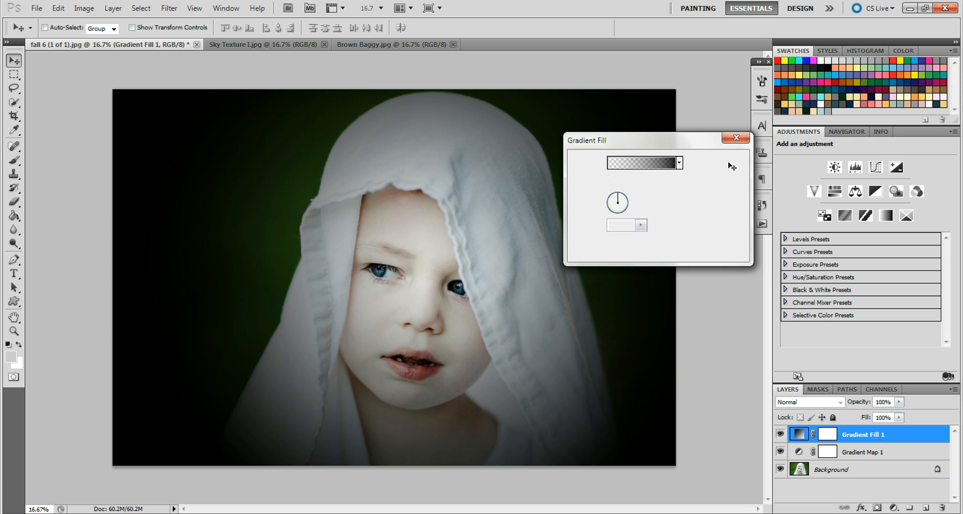
Set the gradient fill layer to Overlay blending at 65% opacity
{"action": "left_click", "coordinate": [840, 402]}
{"action": "left_click", "coordinate": [823, 237]}
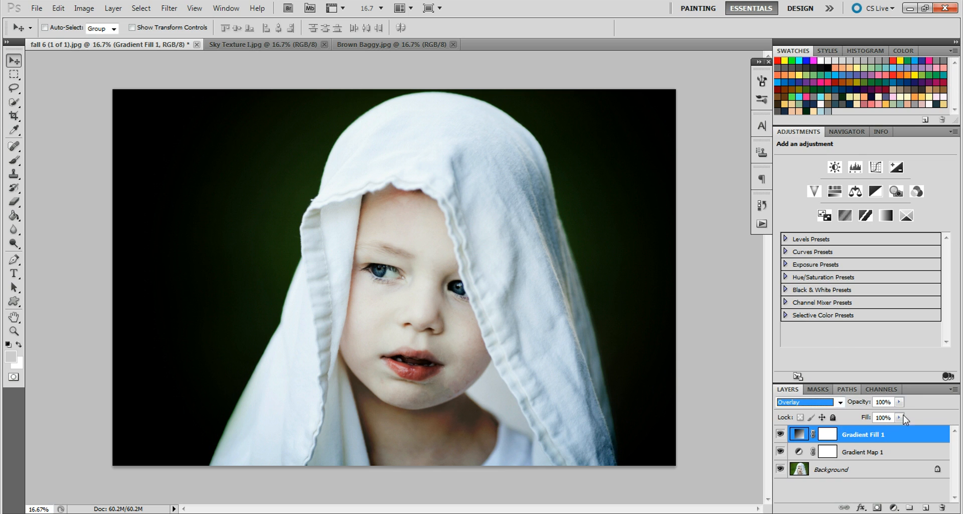
{"action": "left_click", "coordinate": [899, 401]}
{"action": "mouse_move", "coordinate": [898, 413]}
{"action": "left_mouse_down"}
{"action": "mouse_move", "coordinate": [872, 413]}
{"action": "mouse_move", "coordinate": [879, 416]}
{"action": "left_mouse_up"}
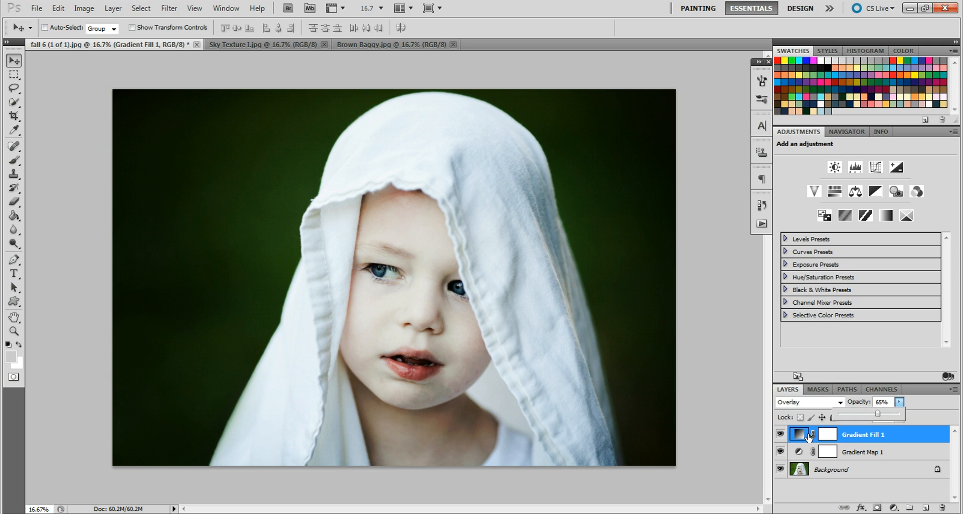
{"action": "left_click", "coordinate": [769, 376]}
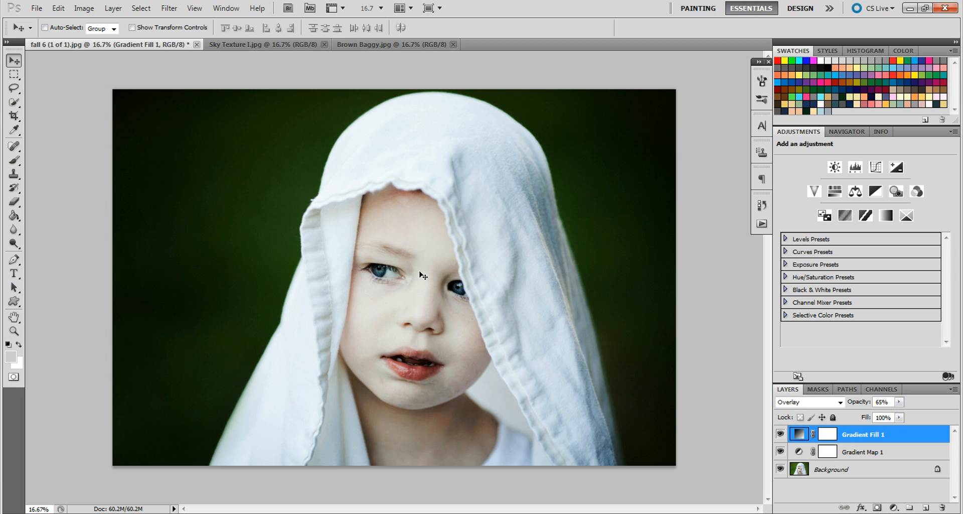
Create a new empty layer above the gradient fill and set its blend mode to Soft Light
{"action": "left_click", "coordinate": [925, 508]}
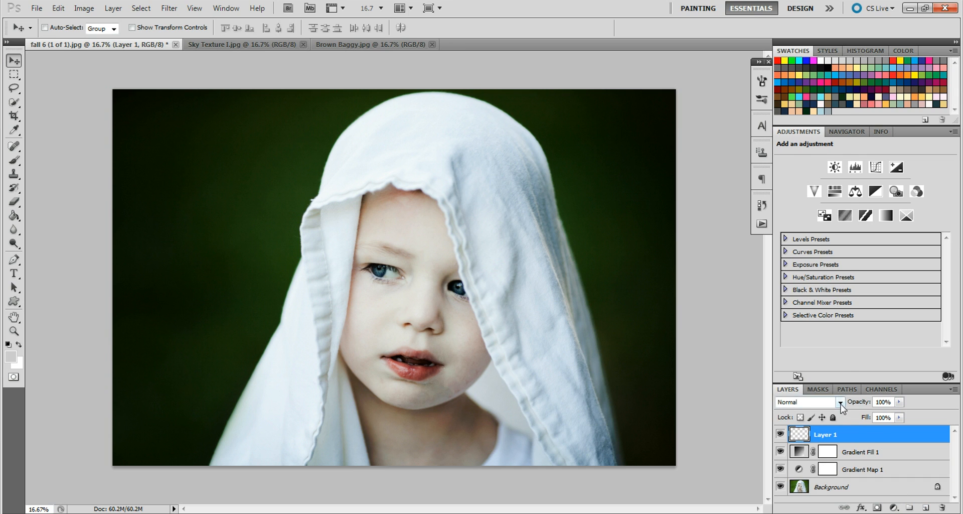
{"action": "left_click", "coordinate": [840, 403]}
{"action": "left_click", "coordinate": [799, 249]}
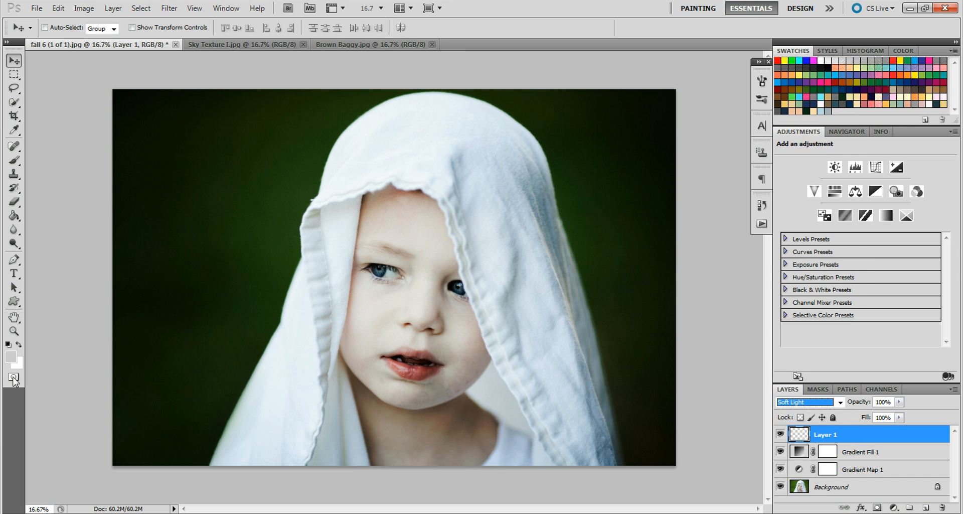
Set the foreground color to dark red a70101
{"action": "left_click", "coordinate": [11, 356]}
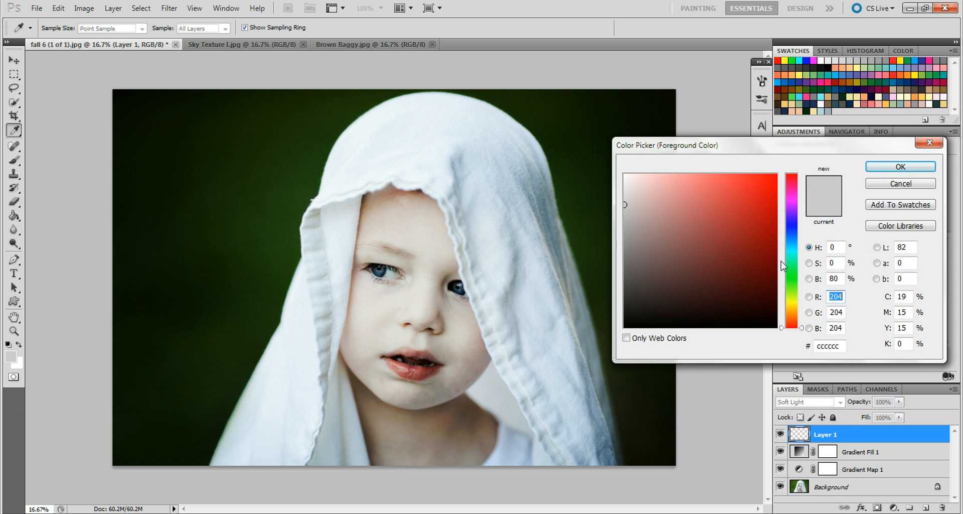
{"action": "left_click", "coordinate": [776, 227]}
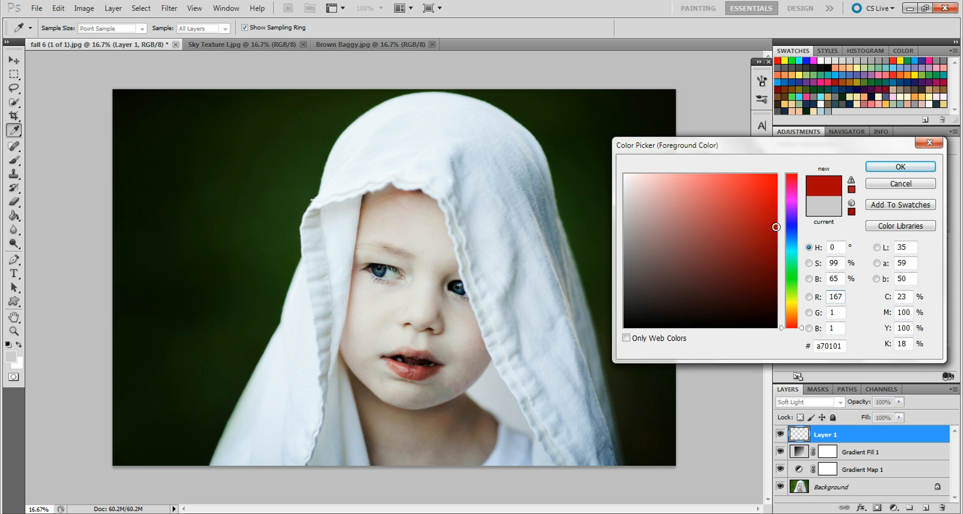
{"action": "left_click", "coordinate": [910, 168]}
Paint red over the skin around both of the child's eyes with a soft 189 px brush at 0% hardness
{"action": "left_click", "coordinate": [16, 160]}
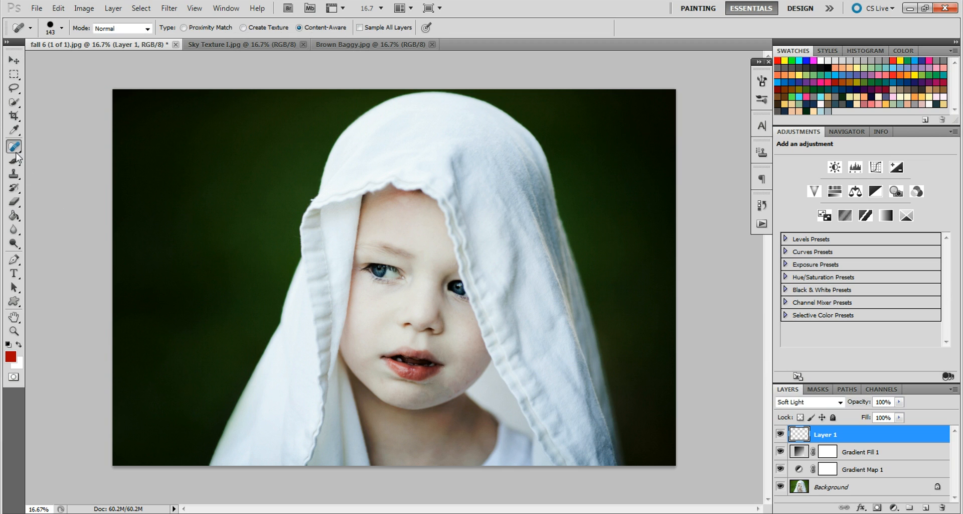
{"action": "left_click", "coordinate": [61, 29]}
{"action": "left_click", "coordinate": [103, 60]}
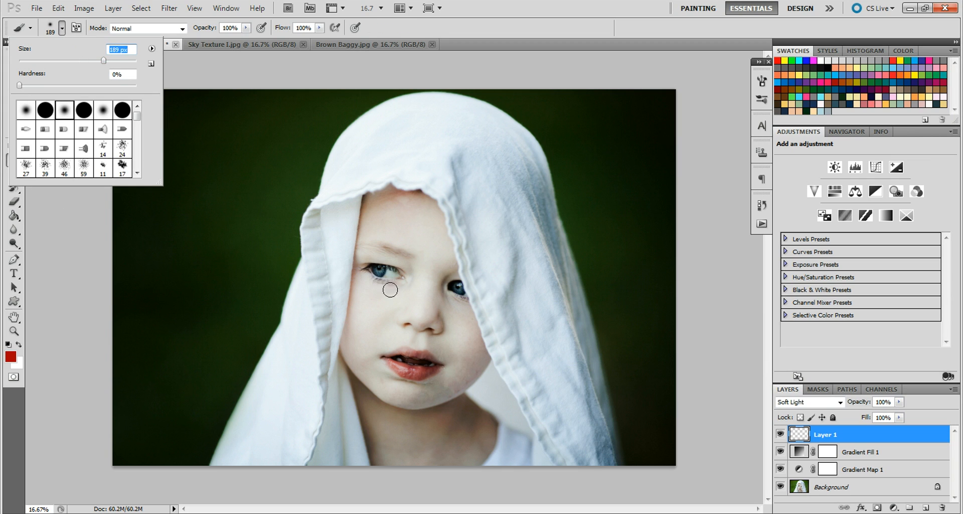
{"action": "key", "text": "Return"}
{"action": "mouse_move", "coordinate": [403, 289]}
{"action": "left_mouse_down"}
{"action": "mouse_move", "coordinate": [384, 259]}
{"action": "mouse_move", "coordinate": [358, 264]}
{"action": "mouse_move", "coordinate": [368, 286]}
{"action": "mouse_move", "coordinate": [404, 288]}
{"action": "mouse_move", "coordinate": [387, 300]}
{"action": "mouse_move", "coordinate": [359, 290]}
{"action": "mouse_move", "coordinate": [372, 299]}
{"action": "mouse_move", "coordinate": [409, 292]}
{"action": "mouse_move", "coordinate": [372, 305]}
{"action": "mouse_move", "coordinate": [364, 298]}
{"action": "mouse_move", "coordinate": [380, 304]}
{"action": "mouse_move", "coordinate": [454, 275]}
{"action": "mouse_move", "coordinate": [442, 291]}
{"action": "mouse_move", "coordinate": [473, 312]}
{"action": "mouse_move", "coordinate": [449, 306]}
{"action": "mouse_move", "coordinate": [477, 320]}
{"action": "mouse_move", "coordinate": [452, 312]}
{"action": "mouse_move", "coordinate": [452, 273]}
{"action": "mouse_move", "coordinate": [409, 290]}
{"action": "left_mouse_up"}
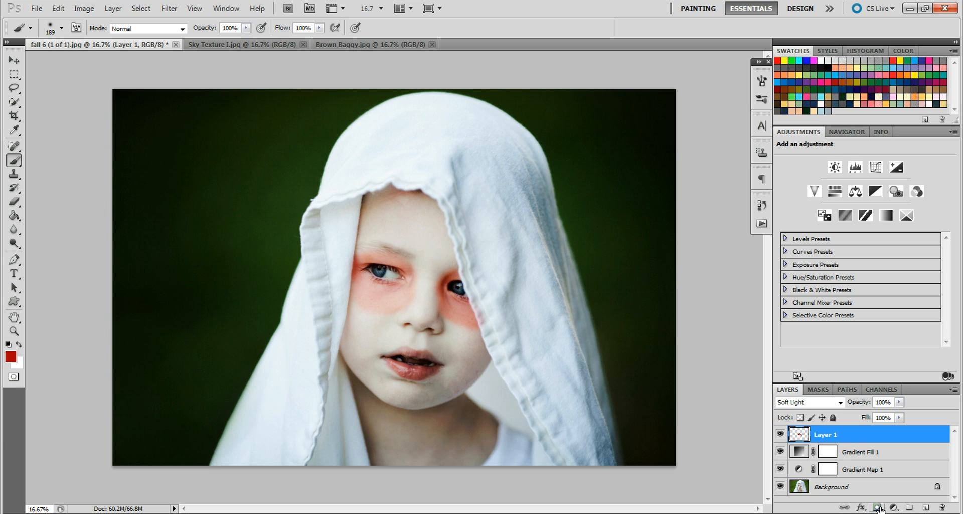
Reduce the opacity of the painted red layer to 30%
{"action": "left_click", "coordinate": [898, 401]}
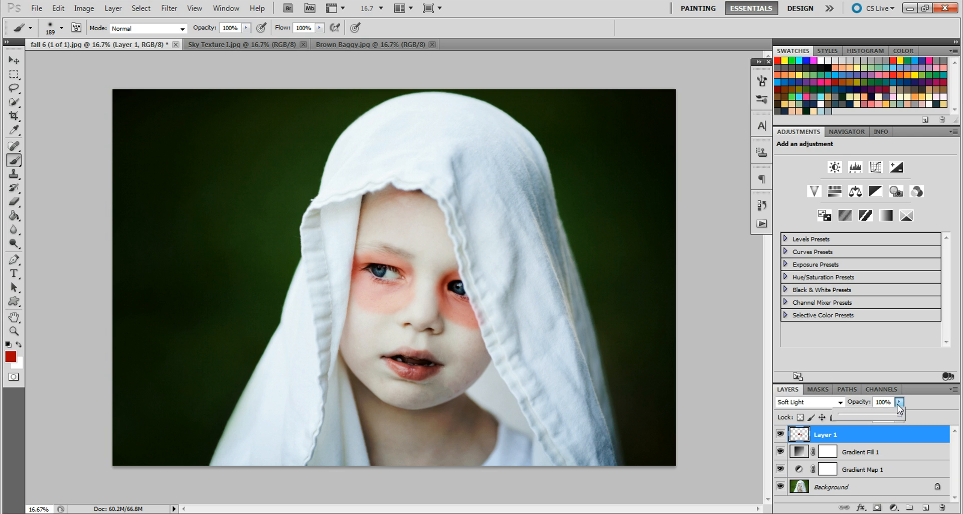
{"action": "left_click_drag", "start_coordinate": [877, 416], "coordinate": [869, 416]}
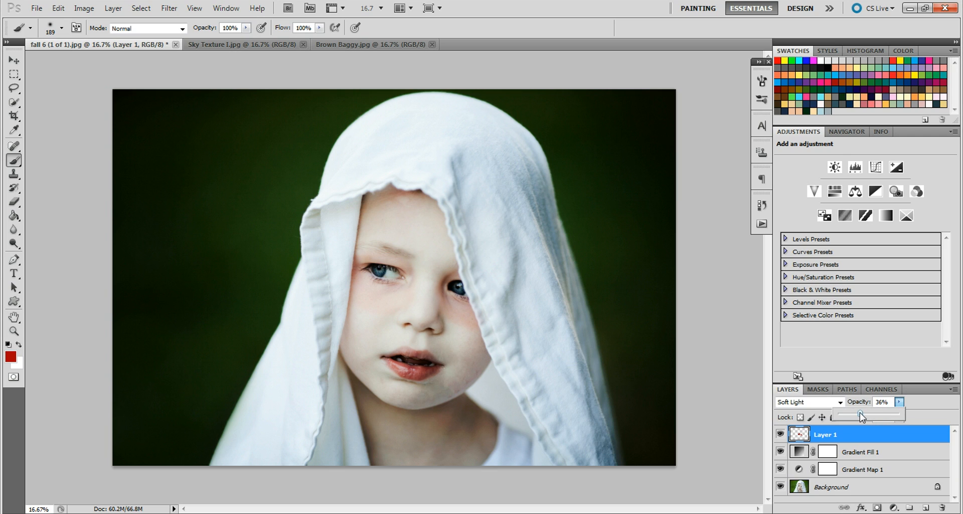
{"action": "left_click_drag", "start_coordinate": [884, 401], "coordinate": [864, 404]}
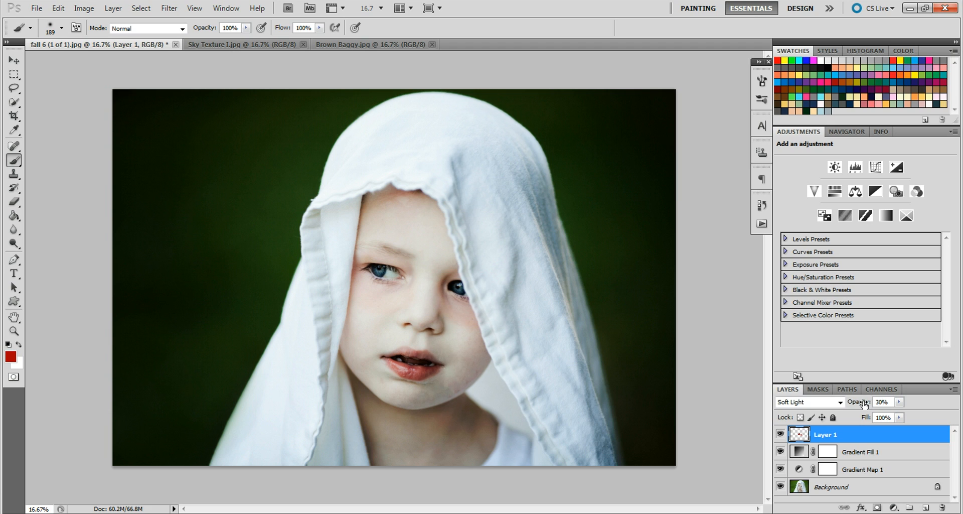
Add a mask to the red paint layer and soften the color around the eyes with a black brush at 52% opacity
{"action": "left_click", "coordinate": [878, 507]}
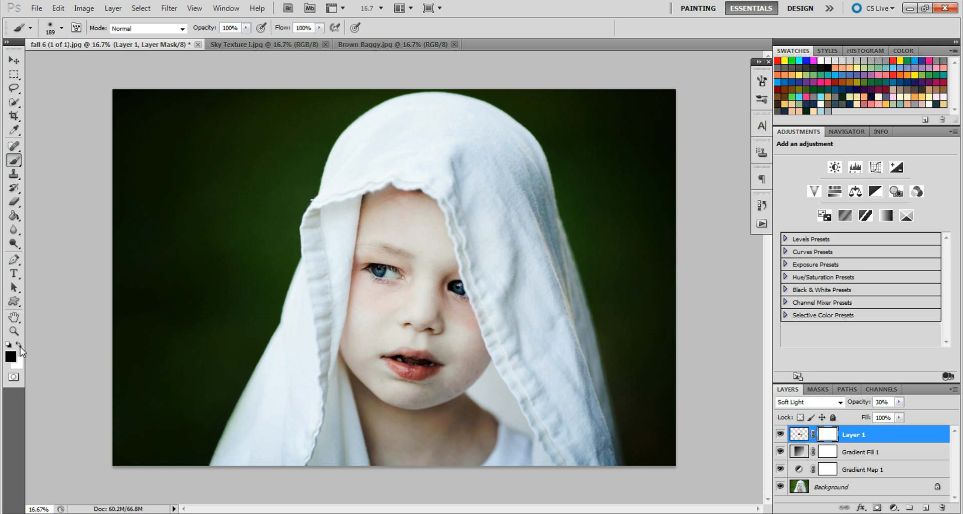
{"action": "left_click", "coordinate": [245, 29]}
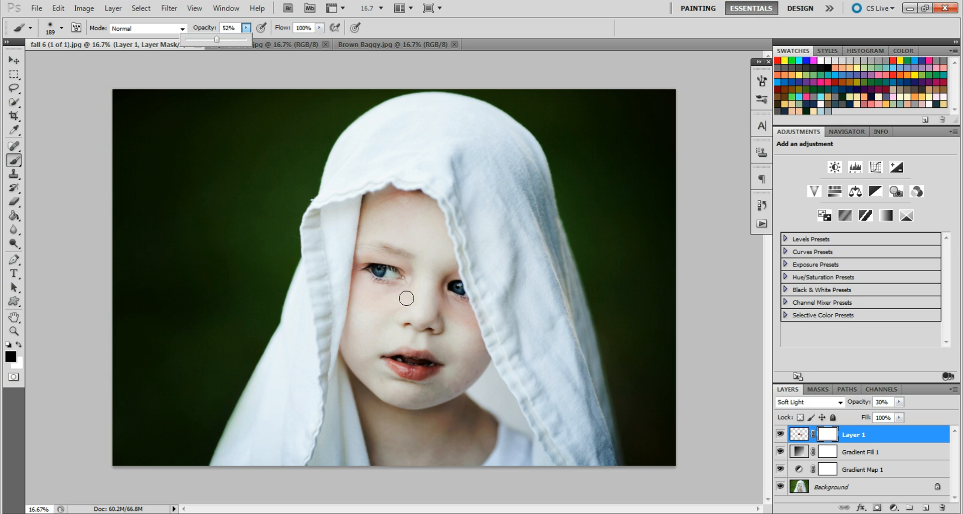
{"action": "left_click", "coordinate": [388, 306]}
{"action": "left_click_drag", "start_coordinate": [359, 307], "coordinate": [412, 292]}
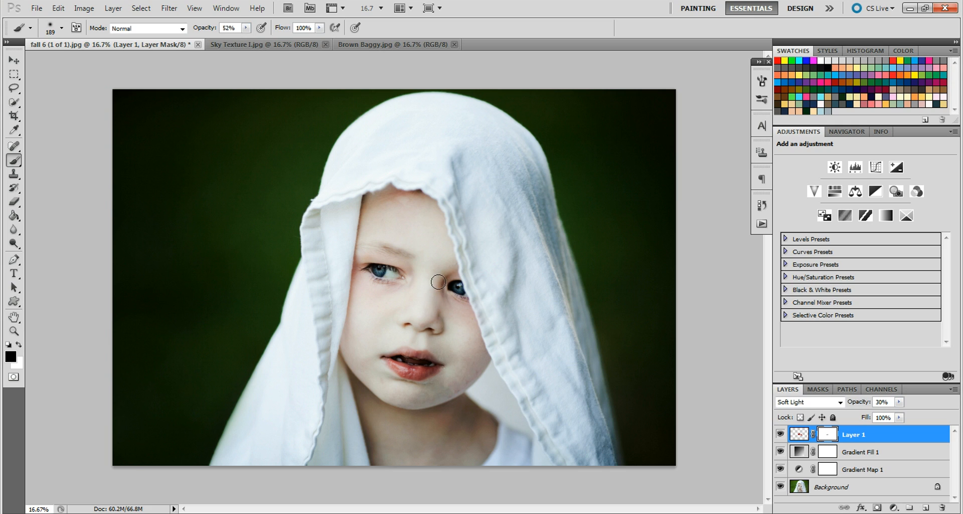
{"action": "left_click_drag", "start_coordinate": [459, 261], "coordinate": [427, 262]}
Compare the photo with and without the painted eye-area layer, and rename that layer "red"
{"action": "left_click", "coordinate": [780, 434]}
{"action": "left_click", "coordinate": [779, 434]}
{"action": "double_click", "coordinate": [854, 435]}
{"action": "type", "text": "red"}
{"action": "key", "text": "Return"}
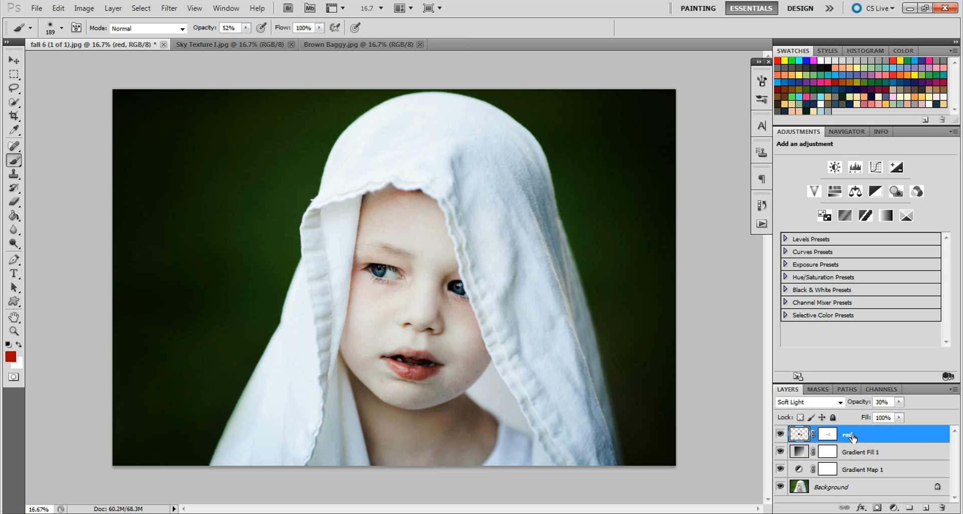
Add a single new layer named "purple" above the red layer and set its blend mode to Soft Light
{"action": "left_click", "coordinate": [925, 508]}
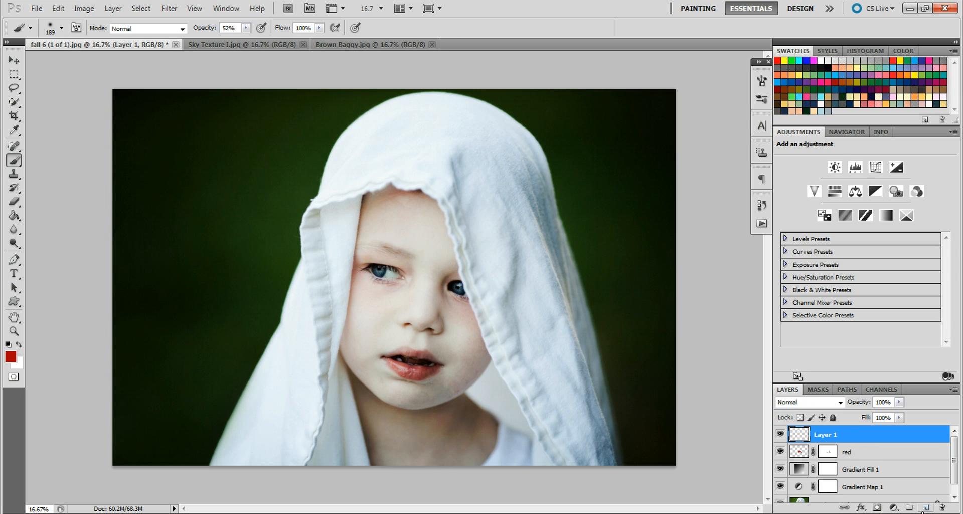
{"action": "left_click", "coordinate": [926, 508]}
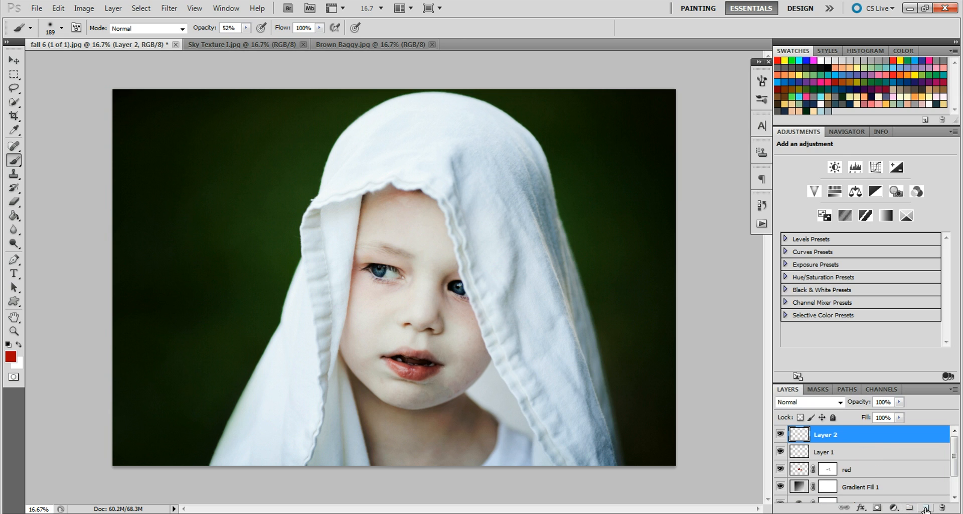
{"action": "left_click", "coordinate": [945, 508]}
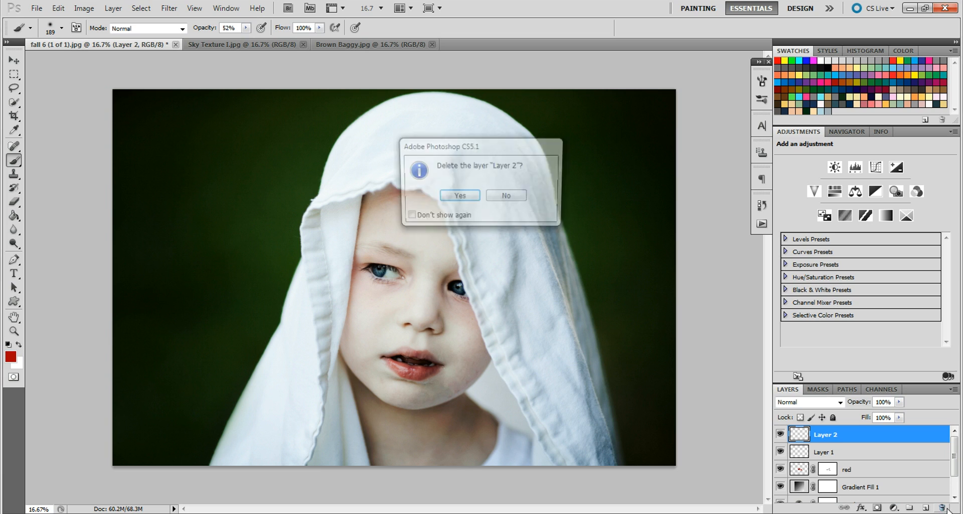
{"action": "key", "text": "Return"}
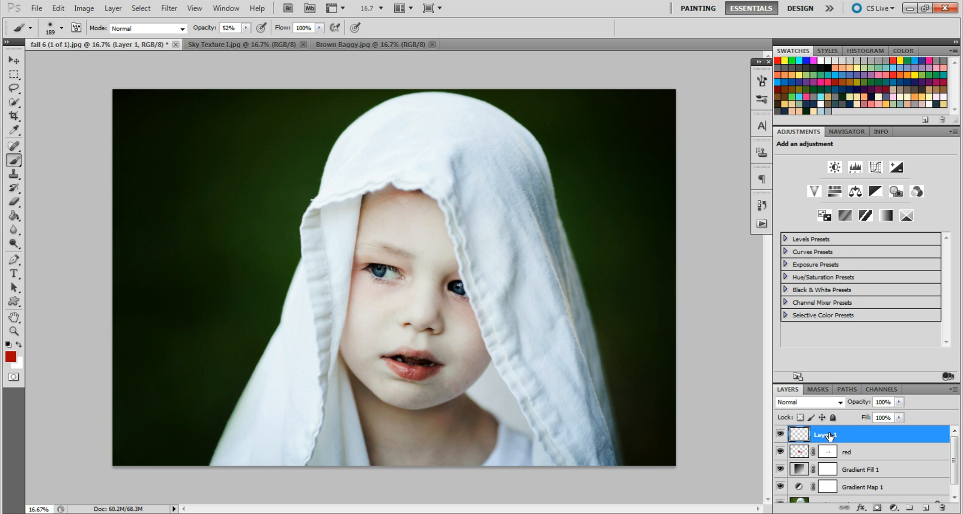
{"action": "type", "text": "p"}
{"action": "key", "text": "Return"}
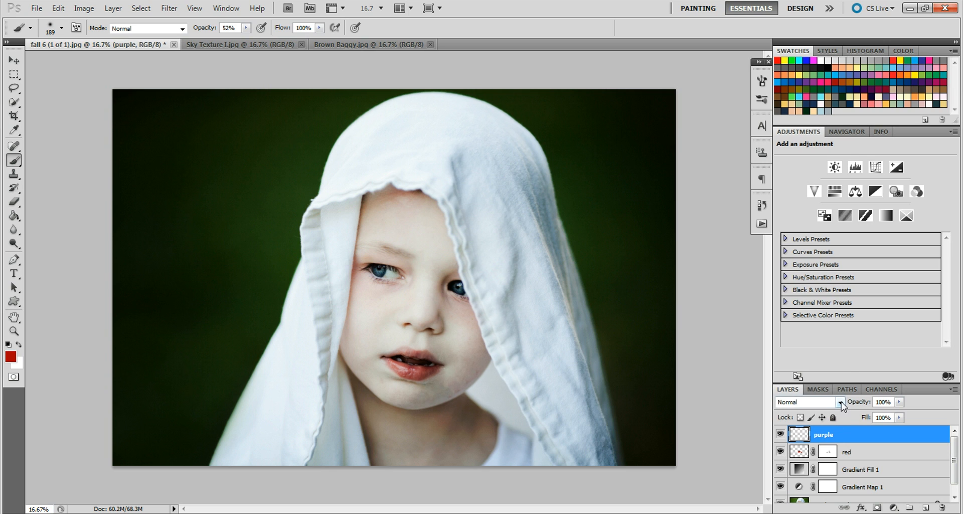
{"action": "left_click", "coordinate": [840, 402]}
{"action": "left_click", "coordinate": [803, 246]}
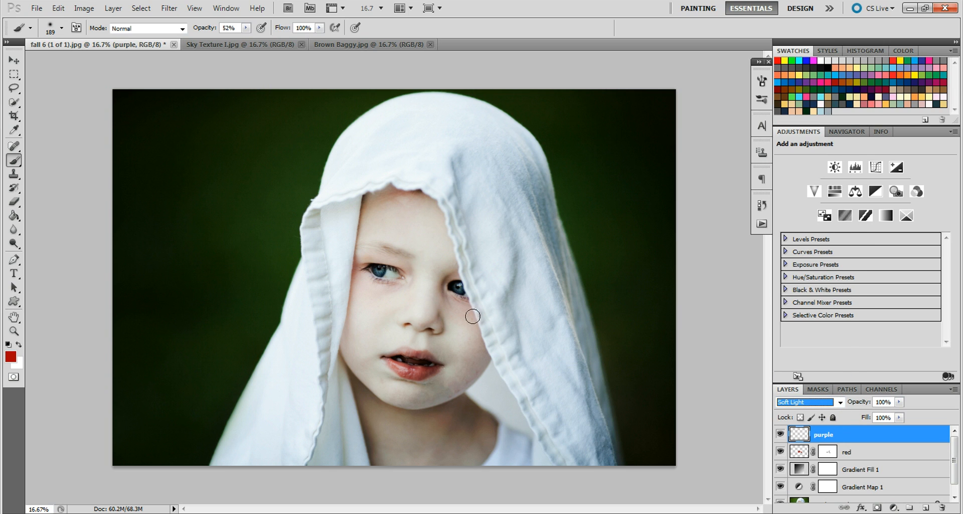
Set the foreground color to bluish purple 2c01a7 and paint it over the skin around both of the child's eyes
{"action": "left_click", "coordinate": [10, 357]}
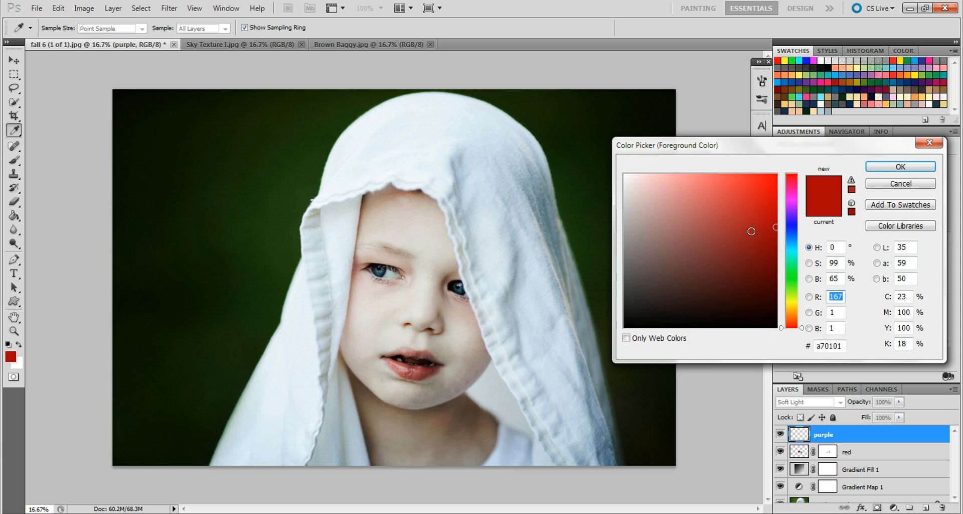
{"action": "left_click", "coordinate": [792, 216]}
{"action": "left_click_drag", "start_coordinate": [792, 216], "coordinate": [792, 219]}
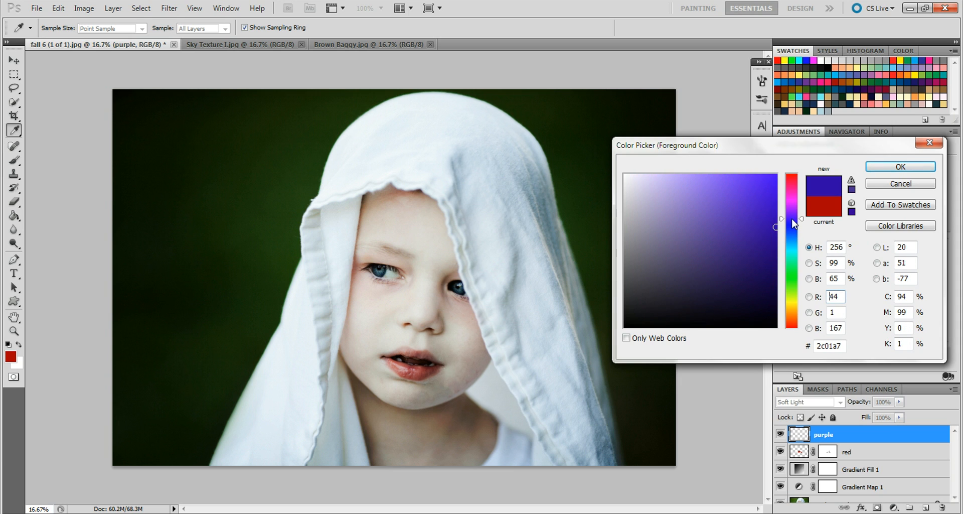
{"action": "left_click", "coordinate": [901, 167]}
{"action": "mouse_move", "coordinate": [413, 276]}
{"action": "left_mouse_down"}
{"action": "mouse_move", "coordinate": [375, 256]}
{"action": "mouse_move", "coordinate": [359, 266]}
{"action": "mouse_move", "coordinate": [367, 283]}
{"action": "mouse_move", "coordinate": [391, 291]}
{"action": "mouse_move", "coordinate": [457, 276]}
{"action": "mouse_move", "coordinate": [442, 285]}
{"action": "mouse_move", "coordinate": [471, 301]}
{"action": "left_mouse_up"}
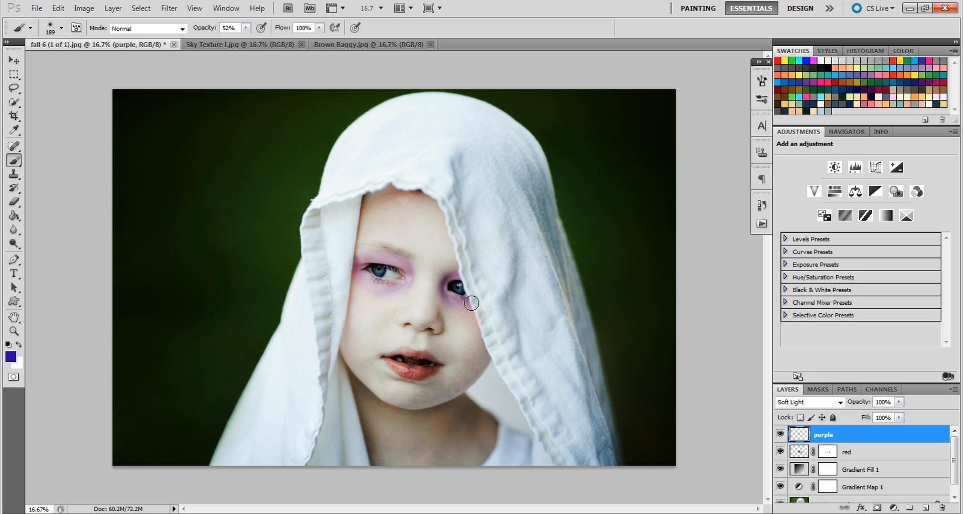
Reduce the opacity of the purple layer to 25%
{"action": "left_click", "coordinate": [899, 402]}
{"action": "left_click_drag", "start_coordinate": [871, 414], "coordinate": [860, 418]}
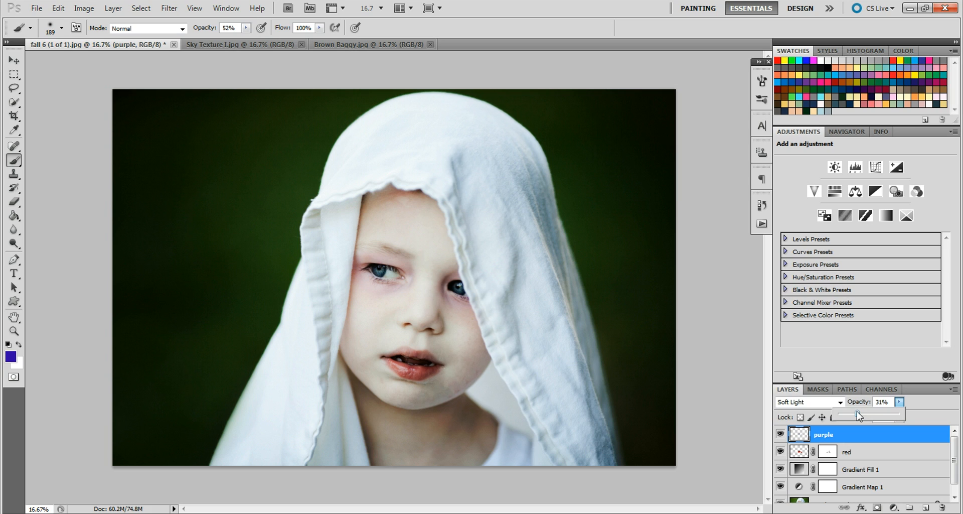
{"action": "left_click", "coordinate": [884, 403]}
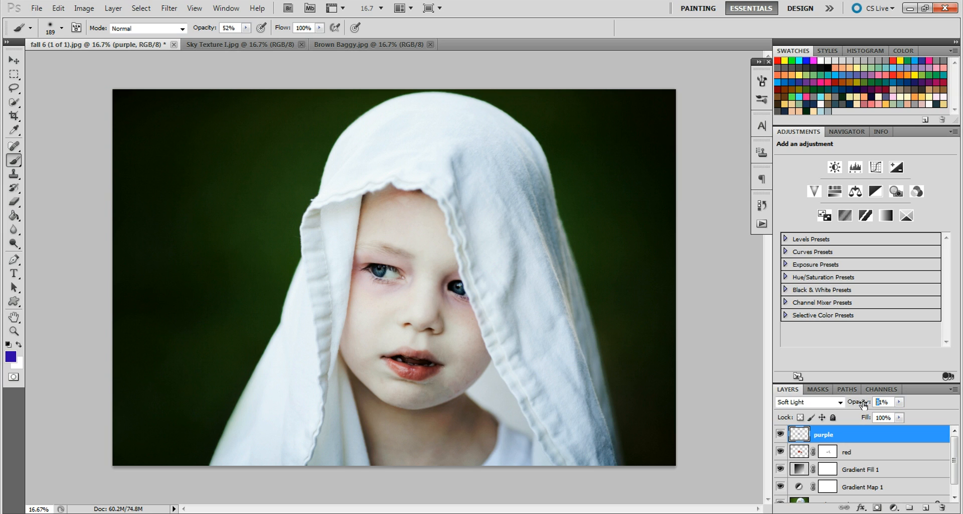
{"action": "type", "text": "2"}
Add a mask to the purple layer, soften the color around the eyes with a black brush at 52% opacity, and check the layer's effect
{"action": "left_click", "coordinate": [877, 507]}
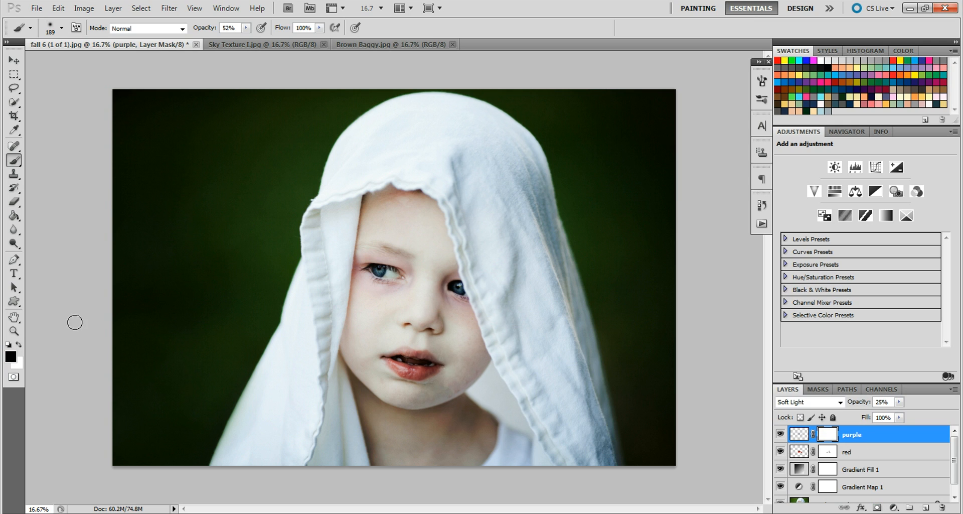
{"action": "left_click", "coordinate": [245, 28]}
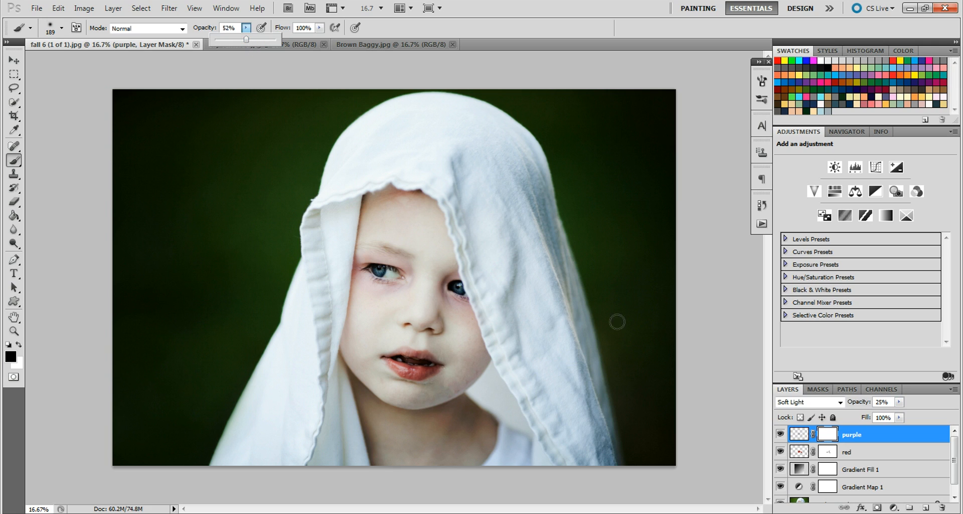
{"action": "left_click", "coordinate": [705, 330]}
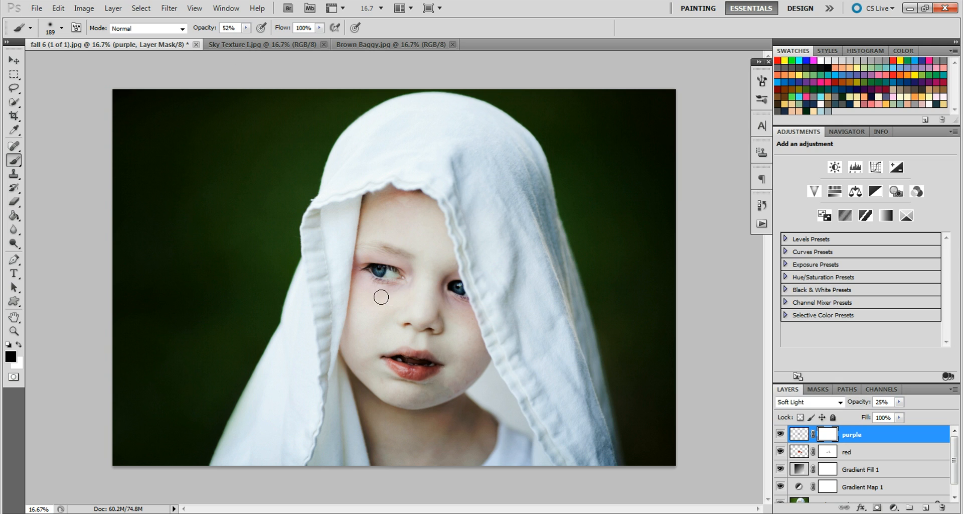
{"action": "left_click_drag", "start_coordinate": [422, 269], "coordinate": [415, 276]}
{"action": "left_click", "coordinate": [780, 435]}
Add a new layer named "black 1" above the purple layer and set its blend mode to Soft Light
{"action": "left_click", "coordinate": [926, 507]}
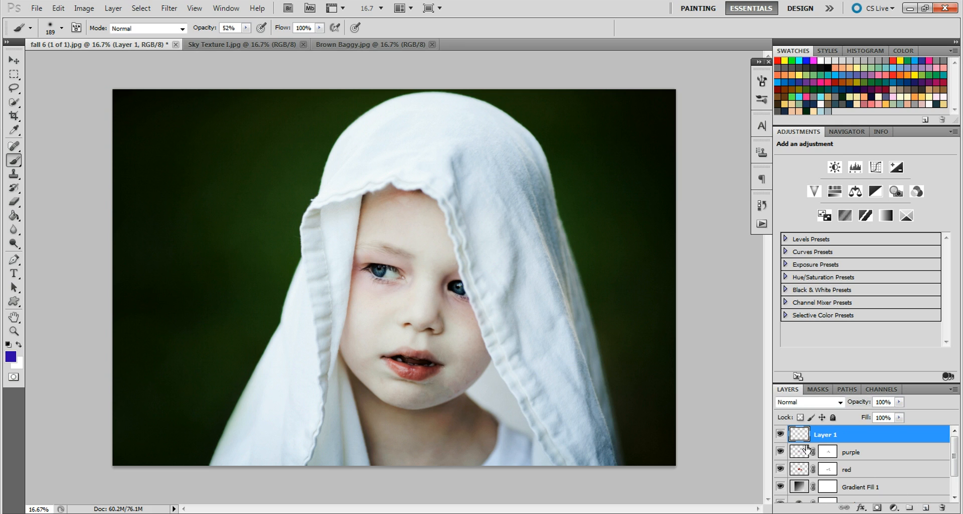
{"action": "double_click", "coordinate": [826, 435]}
{"action": "type", "text": "black"}
{"action": "key", "text": "Return"}
{"action": "left_click", "coordinate": [840, 402]}
{"action": "left_click", "coordinate": [823, 243]}
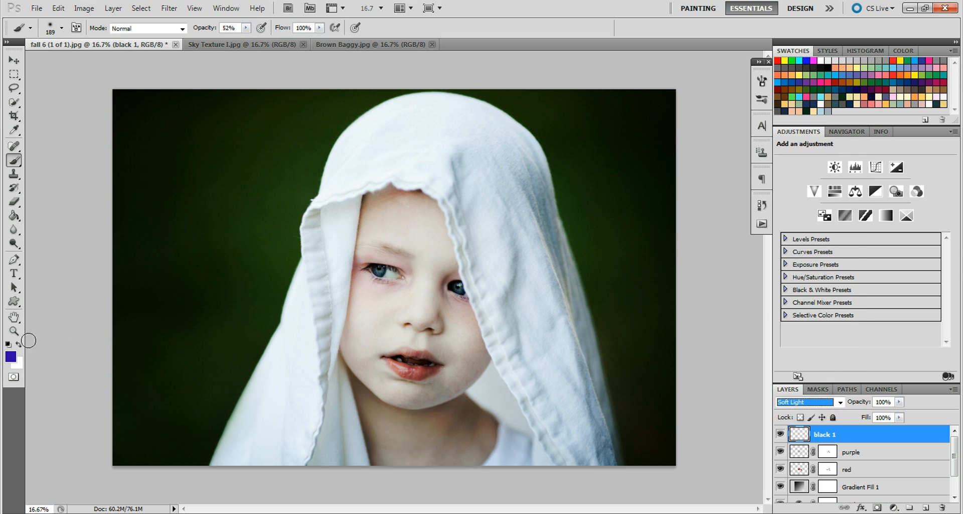
Reset the foreground color to black and paint around both eyes on the black 1 layer with the brush at 100% opacity
{"action": "left_click", "coordinate": [15, 355]}
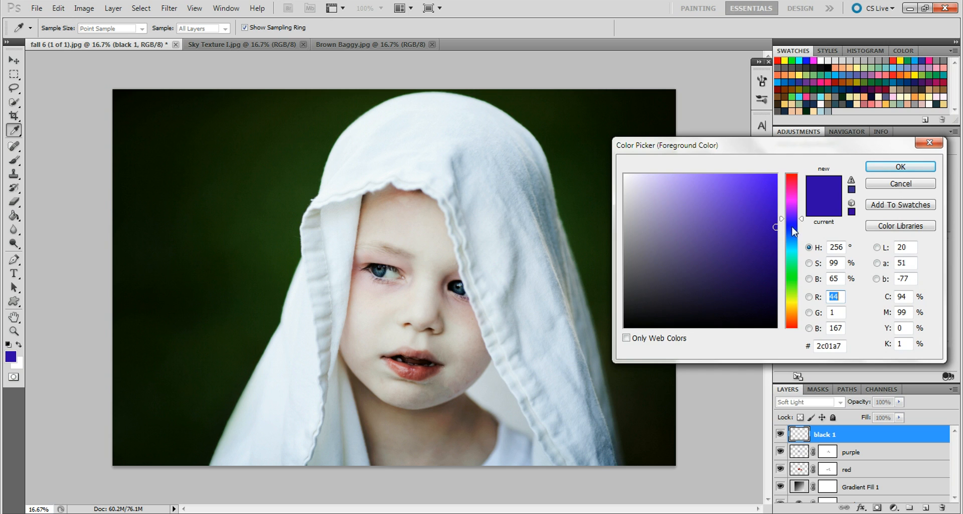
{"action": "key", "text": "Return"}
{"action": "left_click", "coordinate": [8, 345]}
{"action": "mouse_move", "coordinate": [245, 28]}
{"action": "left_mouse_down"}
{"action": "mouse_move", "coordinate": [250, 41]}
{"action": "mouse_move", "coordinate": [287, 44]}
{"action": "left_mouse_up"}
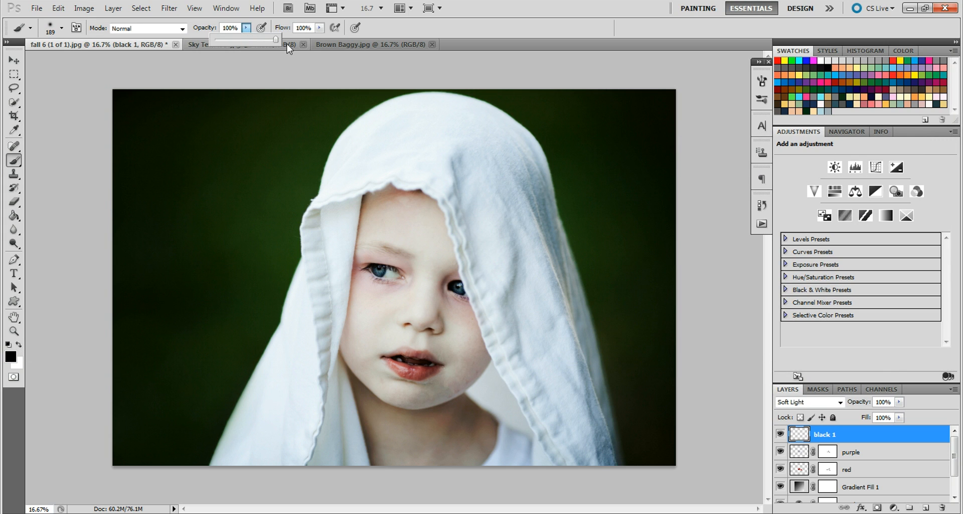
{"action": "left_click", "coordinate": [407, 282]}
{"action": "mouse_move", "coordinate": [398, 282]}
{"action": "left_mouse_down"}
{"action": "mouse_move", "coordinate": [366, 285]}
{"action": "mouse_move", "coordinate": [368, 257]}
{"action": "mouse_move", "coordinate": [404, 267]}
{"action": "mouse_move", "coordinate": [406, 287]}
{"action": "mouse_move", "coordinate": [391, 298]}
{"action": "mouse_move", "coordinate": [356, 289]}
{"action": "left_mouse_up"}
{"action": "mouse_move", "coordinate": [464, 286]}
{"action": "left_mouse_down"}
{"action": "mouse_move", "coordinate": [449, 277]}
{"action": "mouse_move", "coordinate": [447, 293]}
{"action": "mouse_move", "coordinate": [473, 305]}
{"action": "mouse_move", "coordinate": [448, 302]}
{"action": "left_mouse_up"}
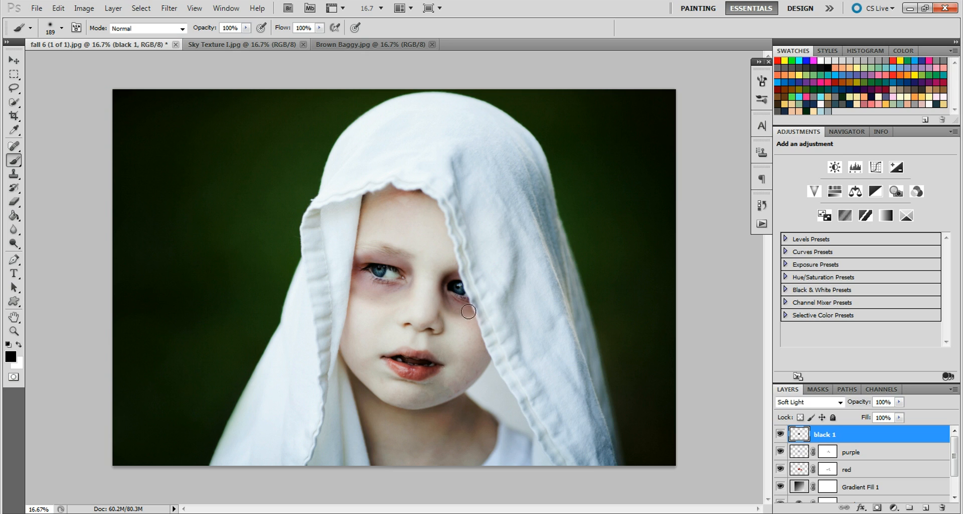
Compare the photo with and without the black 1 layer at 15% opacity, and set the layer's opacity to 20%
{"action": "left_click", "coordinate": [862, 402]}
{"action": "type", "text": "15"}
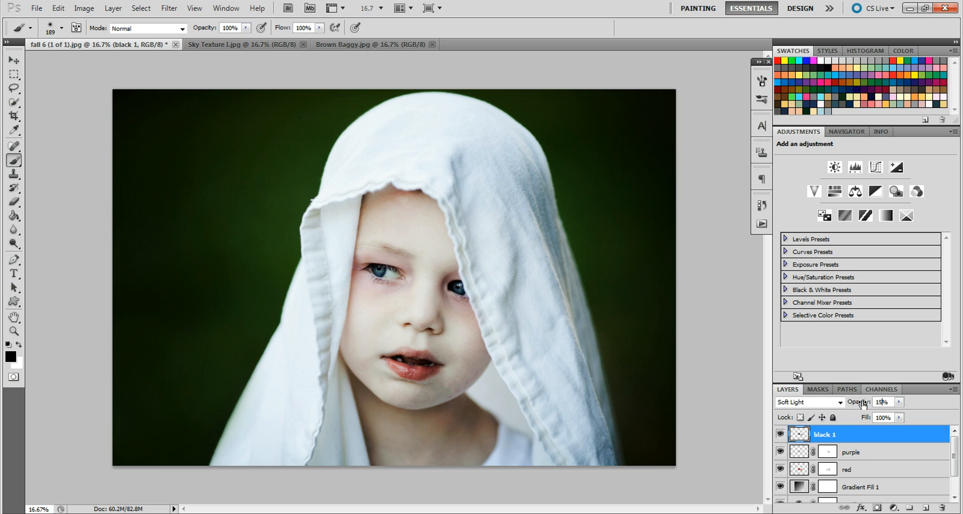
{"action": "left_click", "coordinate": [780, 435]}
{"action": "left_click", "coordinate": [780, 435]}
{"action": "type", "text": "20"}
{"action": "left_click", "coordinate": [855, 488]}
{"action": "left_click", "coordinate": [866, 435]}
Add a mask to the black 1 layer and soften the shading around both eyes with a black brush at 50% opacity
{"action": "left_click", "coordinate": [877, 508]}
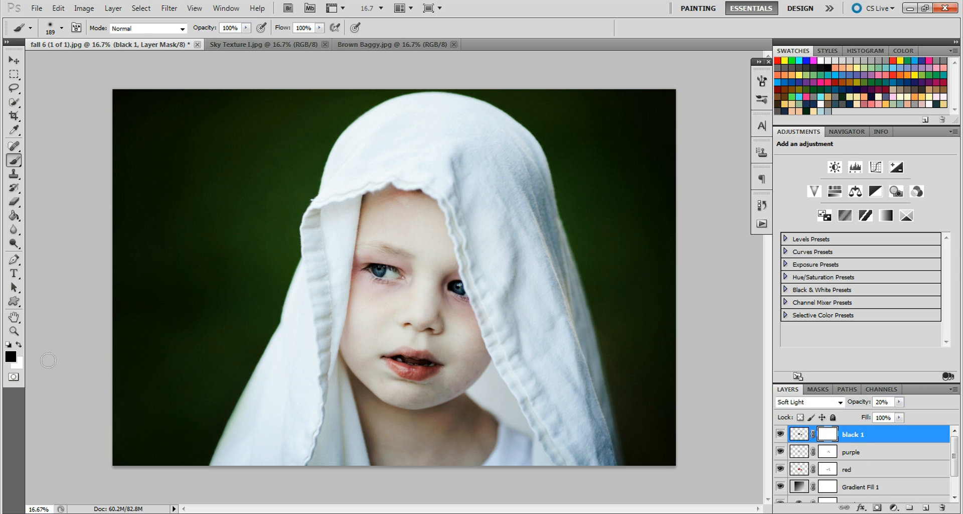
{"action": "left_click", "coordinate": [246, 28]}
{"action": "left_click", "coordinate": [219, 40]}
{"action": "left_click_drag", "start_coordinate": [216, 40], "coordinate": [213, 40]}
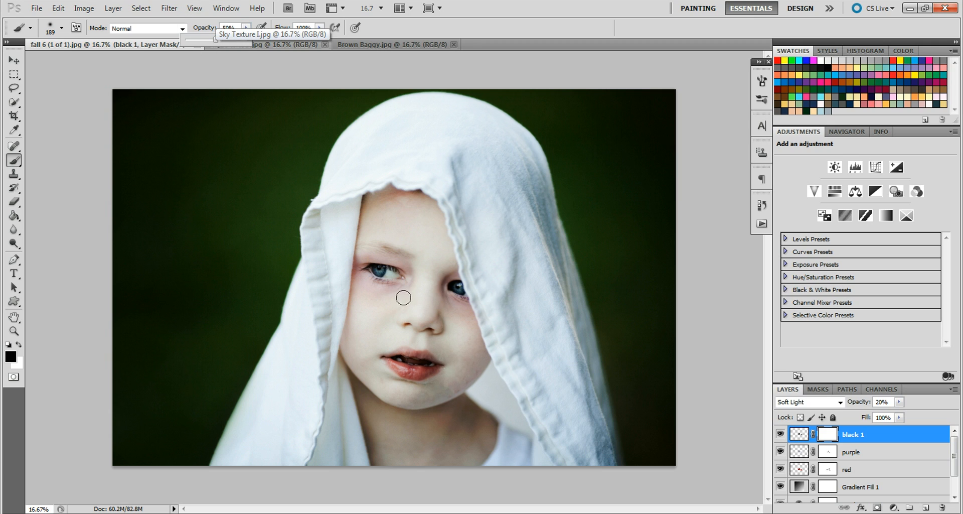
{"action": "left_click_drag", "start_coordinate": [356, 258], "coordinate": [415, 256]}
{"action": "left_click_drag", "start_coordinate": [447, 309], "coordinate": [491, 328]}
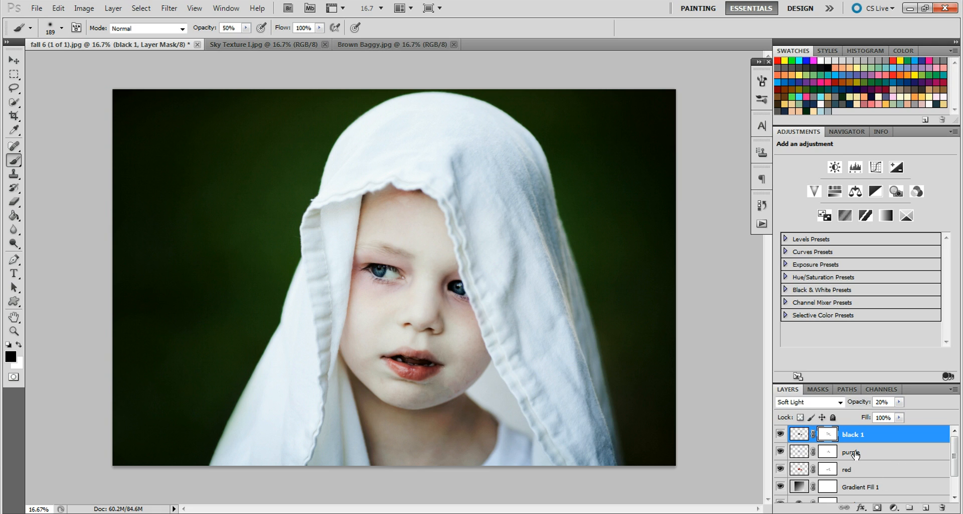
Add a new layer named "black 2" above the black 1 layer
{"action": "left_click", "coordinate": [926, 507]}
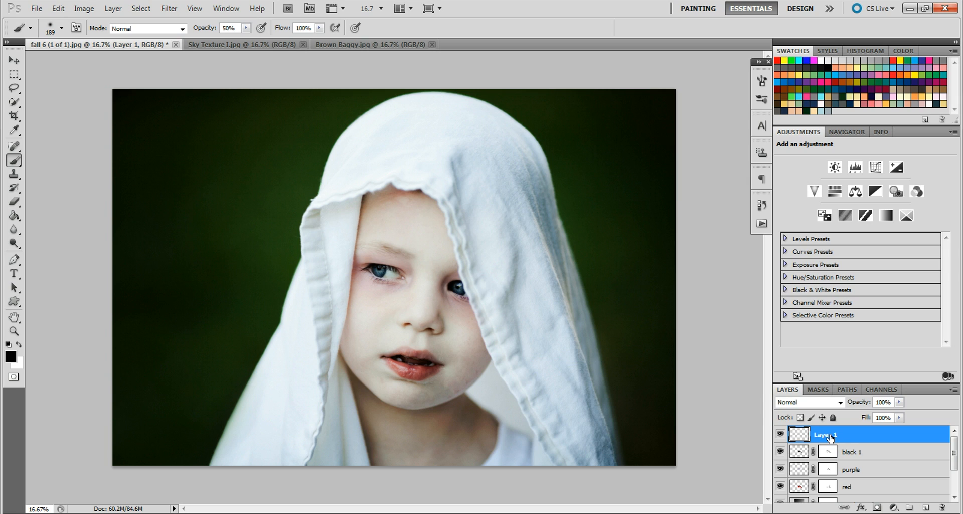
{"action": "double_click", "coordinate": [828, 435]}
{"action": "type", "text": "black 2"}
{"action": "key", "text": "Return"}
Paint black around both eyes on the black 2 layer with the brush at 100% opacity, and set the layer's blend mode to Soft Light
{"action": "left_click", "coordinate": [246, 27]}
{"action": "left_click_drag", "start_coordinate": [246, 38], "coordinate": [295, 42]}
{"action": "mouse_move", "coordinate": [375, 241]}
{"action": "left_mouse_down"}
{"action": "mouse_move", "coordinate": [362, 259]}
{"action": "mouse_move", "coordinate": [408, 270]}
{"action": "left_mouse_up"}
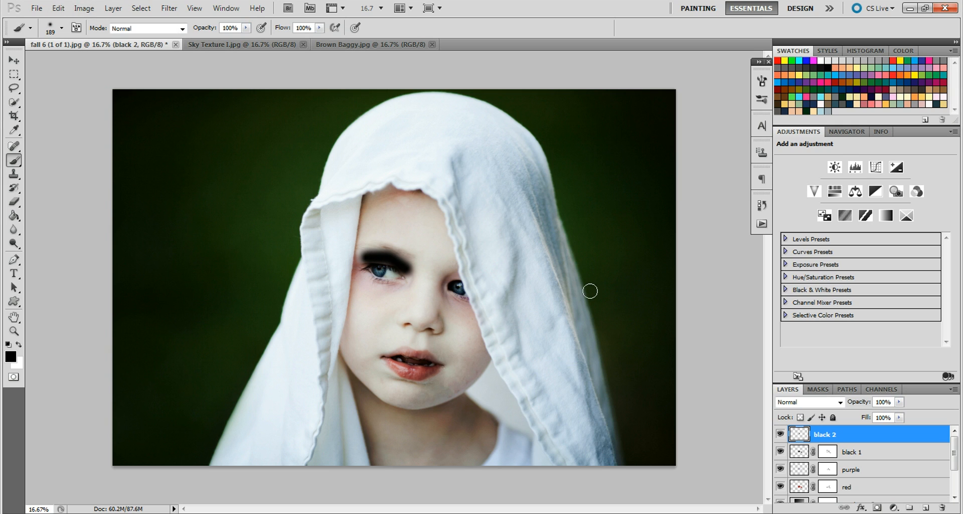
{"action": "left_click", "coordinate": [801, 403]}
{"action": "left_click", "coordinate": [799, 253]}
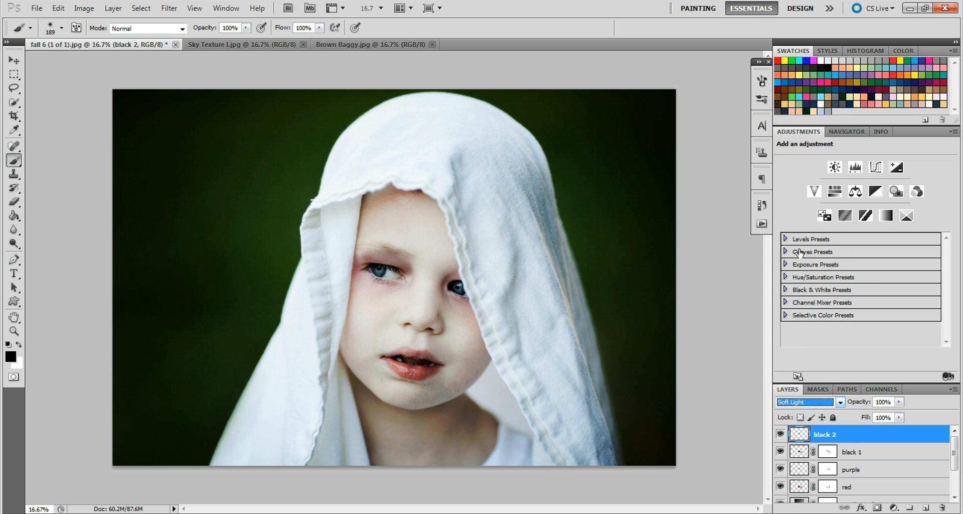
{"action": "mouse_move", "coordinate": [412, 273]}
{"action": "left_mouse_down"}
{"action": "mouse_move", "coordinate": [380, 286]}
{"action": "mouse_move", "coordinate": [360, 270]}
{"action": "left_mouse_up"}
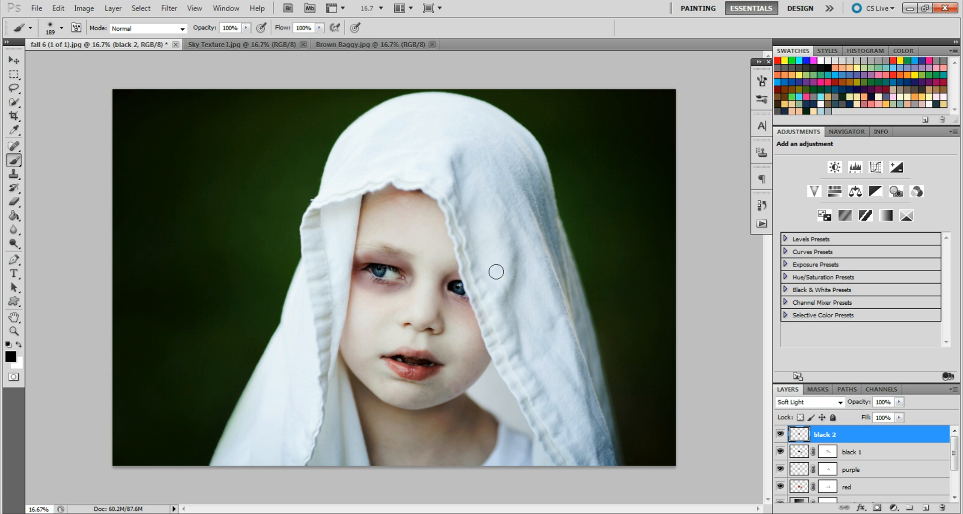
{"action": "mouse_move", "coordinate": [458, 274]}
{"action": "left_mouse_down"}
{"action": "mouse_move", "coordinate": [445, 282]}
{"action": "mouse_move", "coordinate": [451, 303]}
{"action": "mouse_move", "coordinate": [485, 308]}
{"action": "left_mouse_up"}
Reduce the black 2 layer's opacity to 15% and compare the photo with and without the layer
{"action": "double_click", "coordinate": [885, 401]}
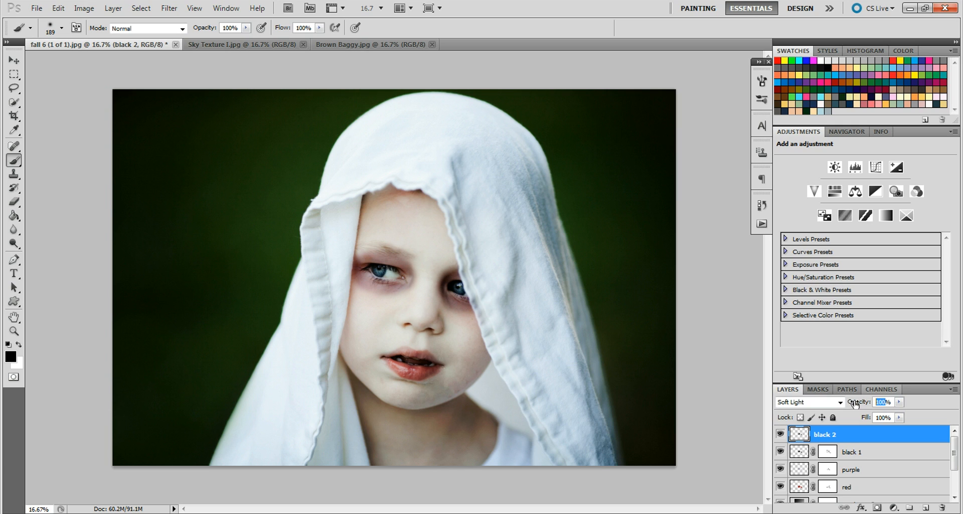
{"action": "type", "text": "15"}
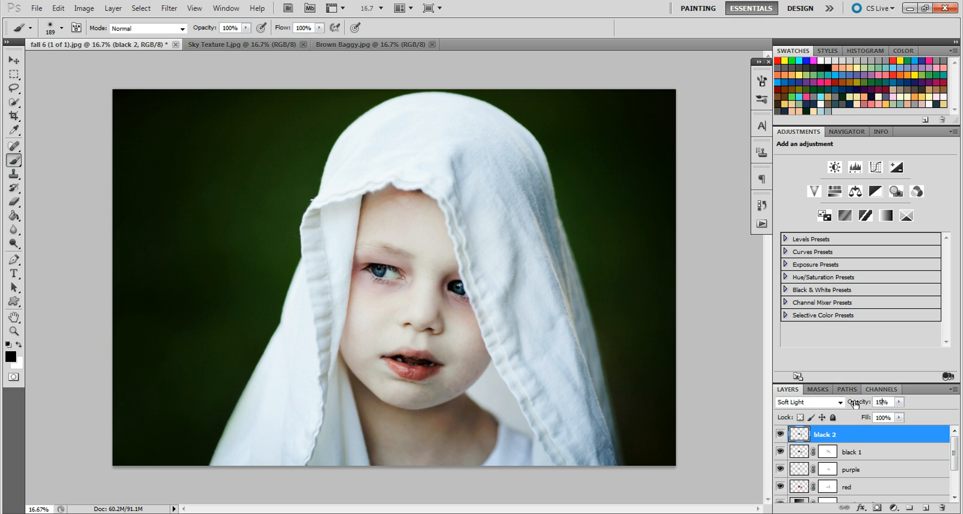
{"action": "left_click", "coordinate": [781, 434]}
{"action": "left_click", "coordinate": [780, 434]}
{"action": "left_click", "coordinate": [780, 434]}
{"action": "left_click", "coordinate": [781, 434]}
Add a mask to the black 2 layer and soften the shading under the eyes with a black brush at 29% opacity
{"action": "left_click", "coordinate": [877, 507]}
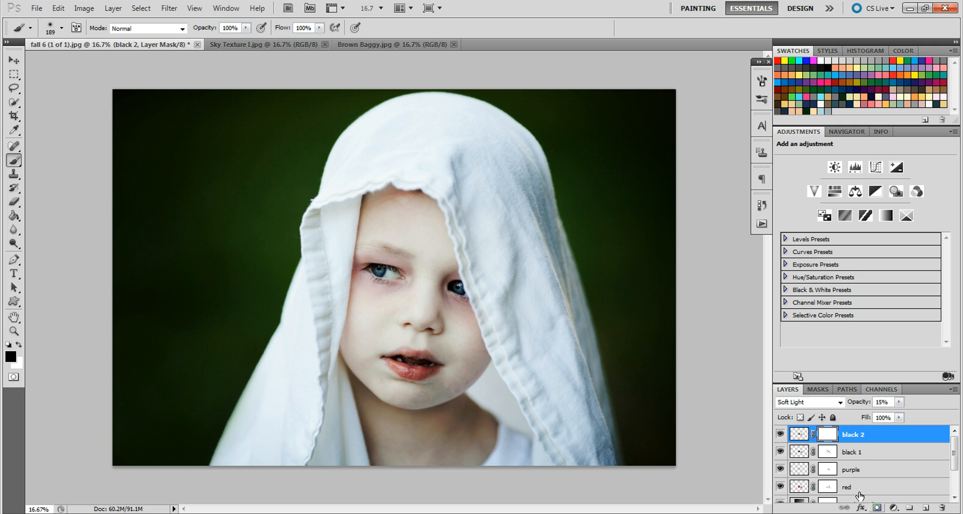
{"action": "left_click", "coordinate": [246, 28]}
{"action": "left_click_drag", "start_coordinate": [208, 41], "coordinate": [204, 38]}
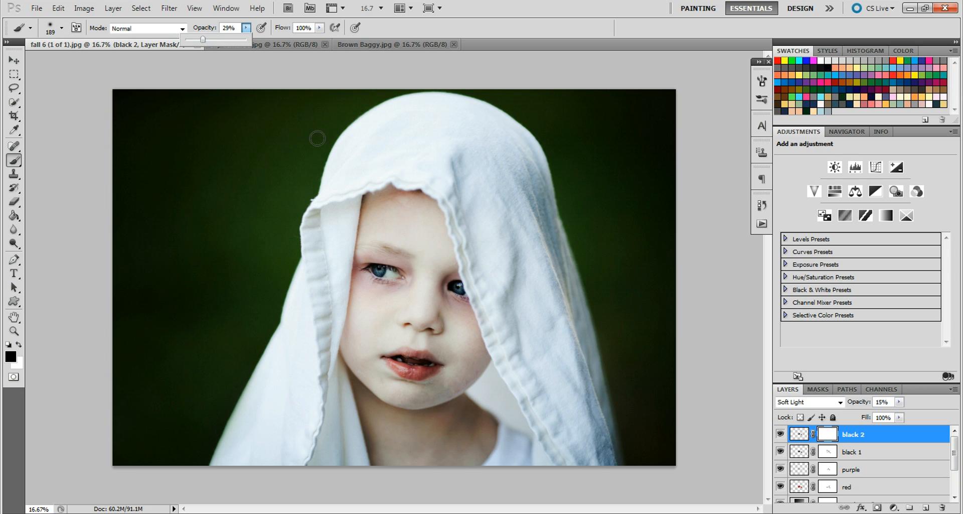
{"action": "mouse_move", "coordinate": [404, 294]}
{"action": "left_mouse_down"}
{"action": "mouse_move", "coordinate": [363, 295]}
{"action": "mouse_move", "coordinate": [406, 293]}
{"action": "mouse_move", "coordinate": [412, 269]}
{"action": "mouse_move", "coordinate": [391, 257]}
{"action": "mouse_move", "coordinate": [354, 260]}
{"action": "mouse_move", "coordinate": [380, 256]}
{"action": "mouse_move", "coordinate": [458, 277]}
{"action": "mouse_move", "coordinate": [458, 269]}
{"action": "mouse_move", "coordinate": [439, 283]}
{"action": "mouse_move", "coordinate": [445, 305]}
{"action": "mouse_move", "coordinate": [478, 313]}
{"action": "left_mouse_up"}
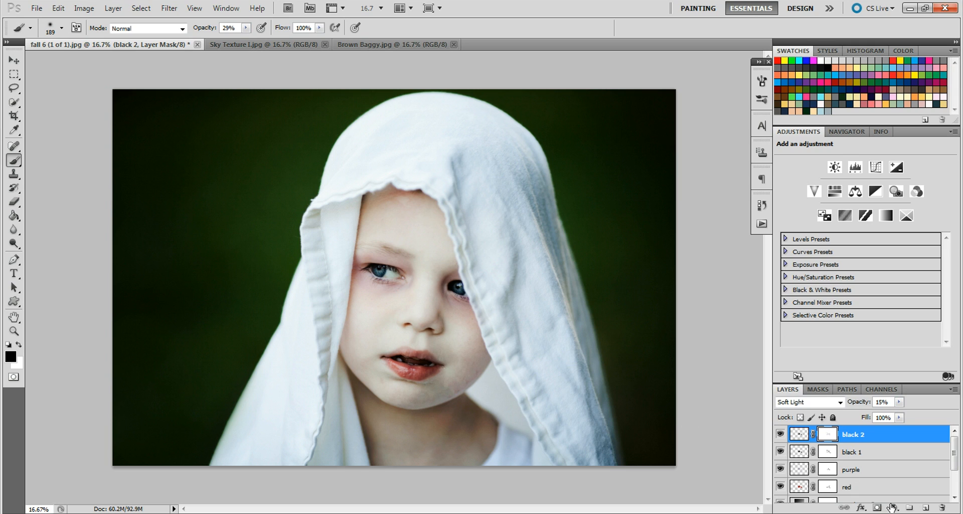
Add a new layer named "black 3" above the black 2 layer and set its blend mode to Soft Light
{"action": "left_click", "coordinate": [926, 508]}
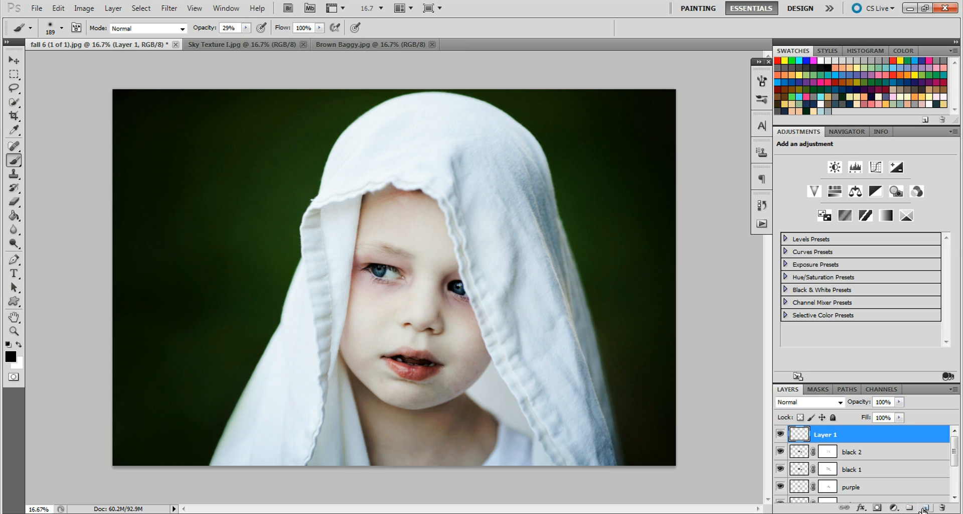
{"action": "double_click", "coordinate": [825, 433]}
{"action": "type", "text": "black 3"}
{"action": "key", "text": "Return"}
{"action": "left_click", "coordinate": [843, 402]}
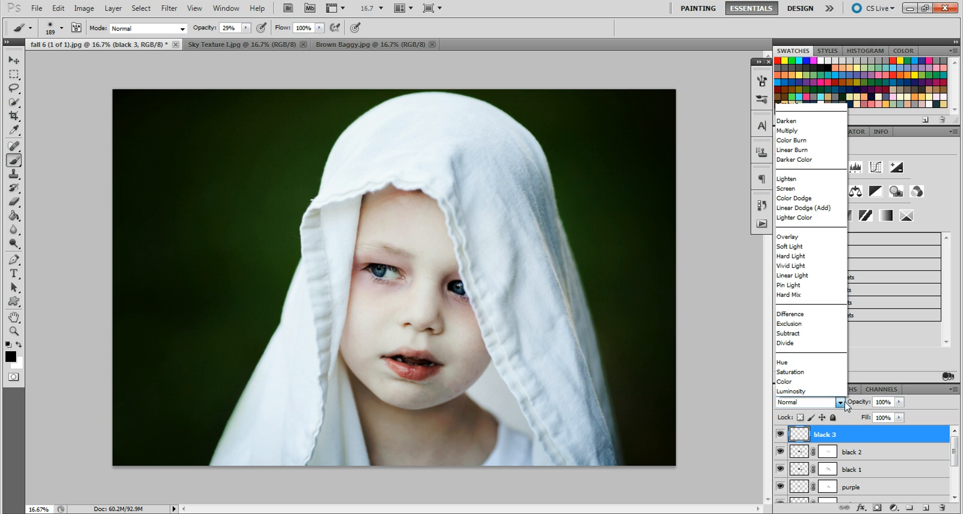
{"action": "left_click", "coordinate": [792, 245]}
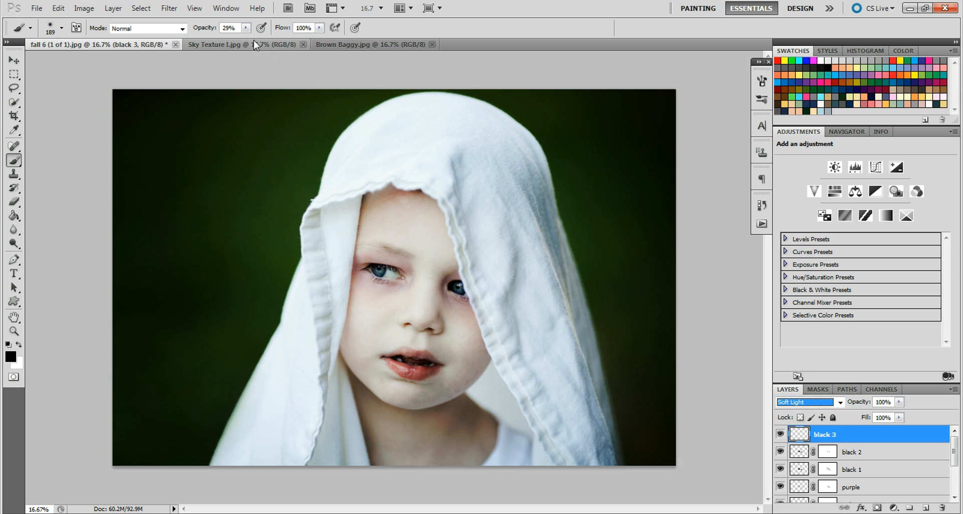
Paint black around both eyes on the black 3 layer with a 100 px brush at 100% opacity
{"action": "key", "text": "0"}
{"action": "left_click", "coordinate": [63, 29]}
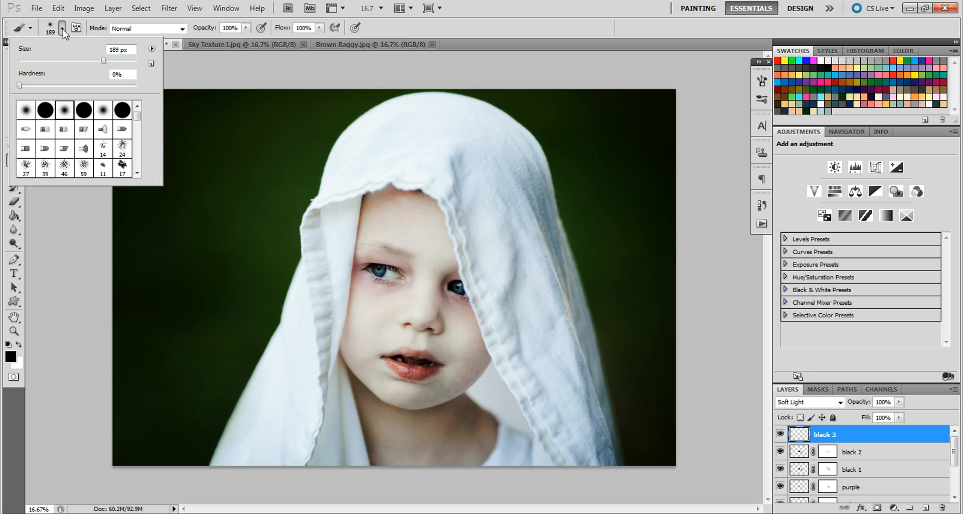
{"action": "left_click", "coordinate": [76, 61]}
{"action": "left_click_drag", "start_coordinate": [366, 271], "coordinate": [402, 286]}
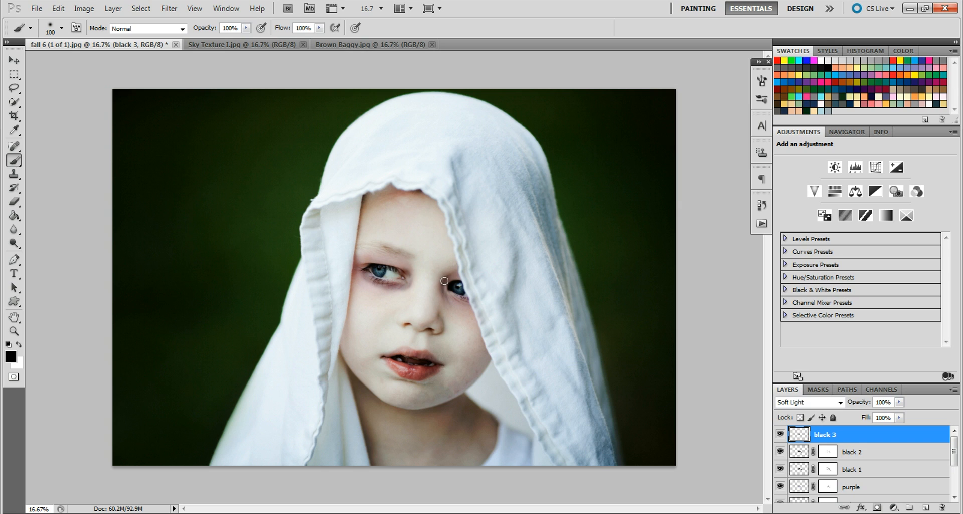
{"action": "mouse_move", "coordinate": [452, 278]}
{"action": "left_mouse_down"}
{"action": "mouse_move", "coordinate": [448, 295]}
{"action": "mouse_move", "coordinate": [470, 303]}
{"action": "left_mouse_up"}
Reduce the black 3 layer's opacity to 15% and compare the photo with and without the layer
{"action": "left_click", "coordinate": [889, 402]}
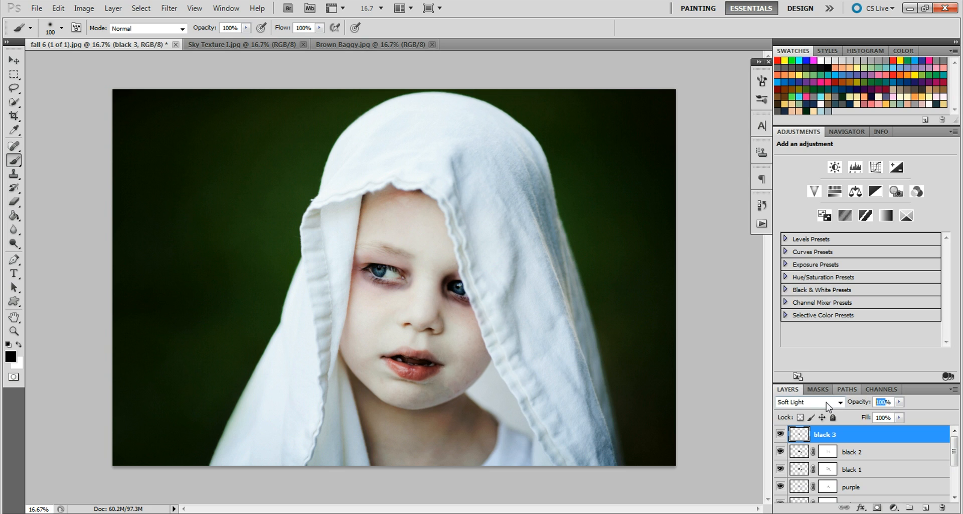
{"action": "type", "text": "15"}
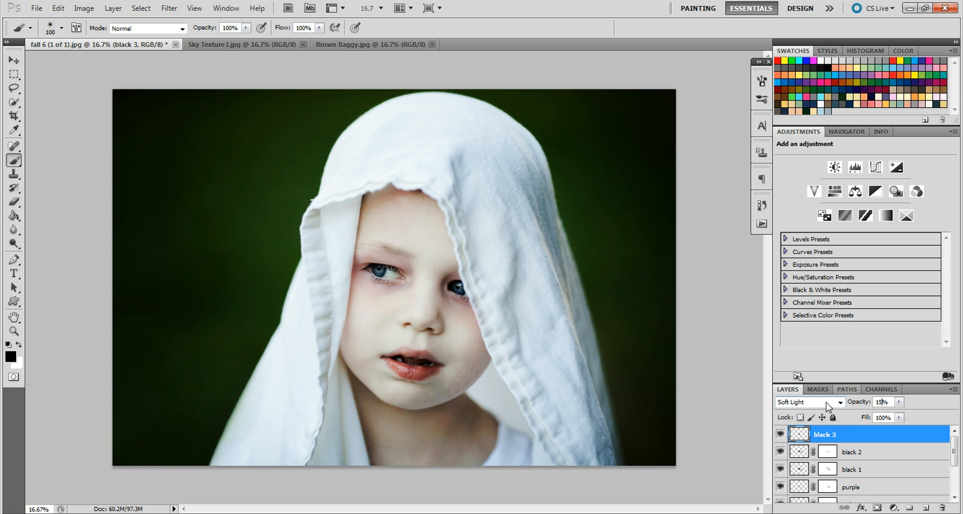
{"action": "left_click", "coordinate": [781, 434]}
{"action": "left_click", "coordinate": [780, 435]}
{"action": "left_click", "coordinate": [781, 435]}
{"action": "left_click", "coordinate": [780, 434]}
Copy the Sky Texture image into the portrait as a new top layer and align it to cover the whole photo
{"action": "key", "text": "v"}
{"action": "mouse_move", "coordinate": [255, 46]}
{"action": "left_mouse_down"}
{"action": "mouse_move", "coordinate": [264, 91]}
{"action": "mouse_move", "coordinate": [265, 81]}
{"action": "left_mouse_up"}
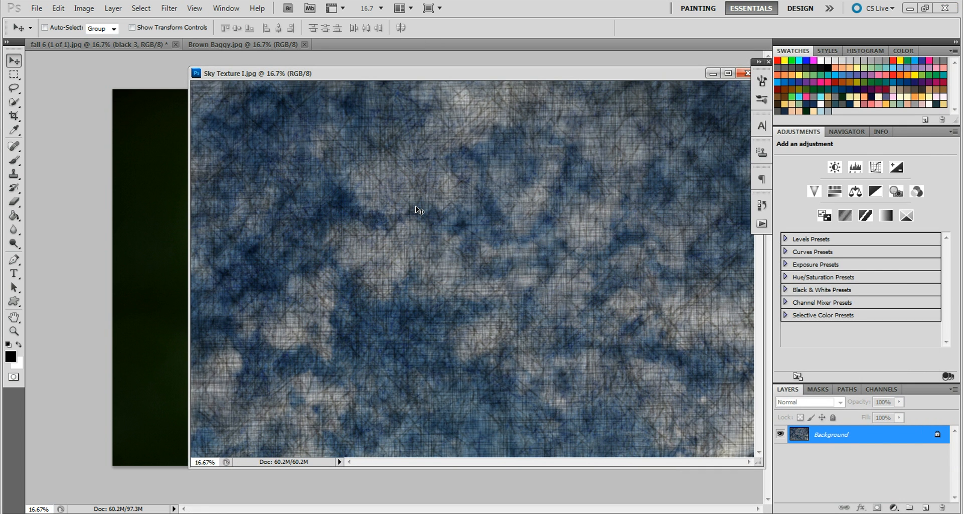
{"action": "left_click_drag", "start_coordinate": [392, 213], "coordinate": [163, 233]}
{"action": "left_click", "coordinate": [711, 77]}
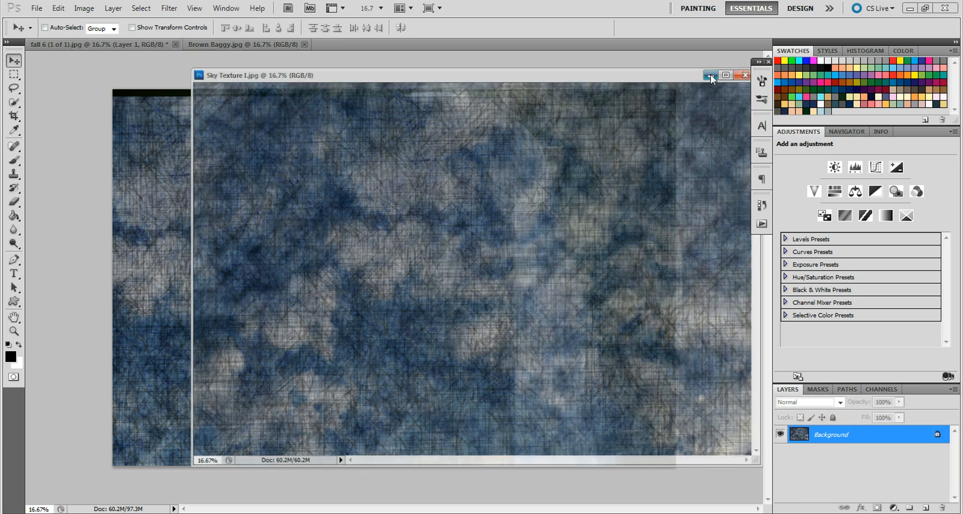
{"action": "left_click", "coordinate": [711, 77]}
{"action": "left_click_drag", "start_coordinate": [224, 323], "coordinate": [383, 314]}
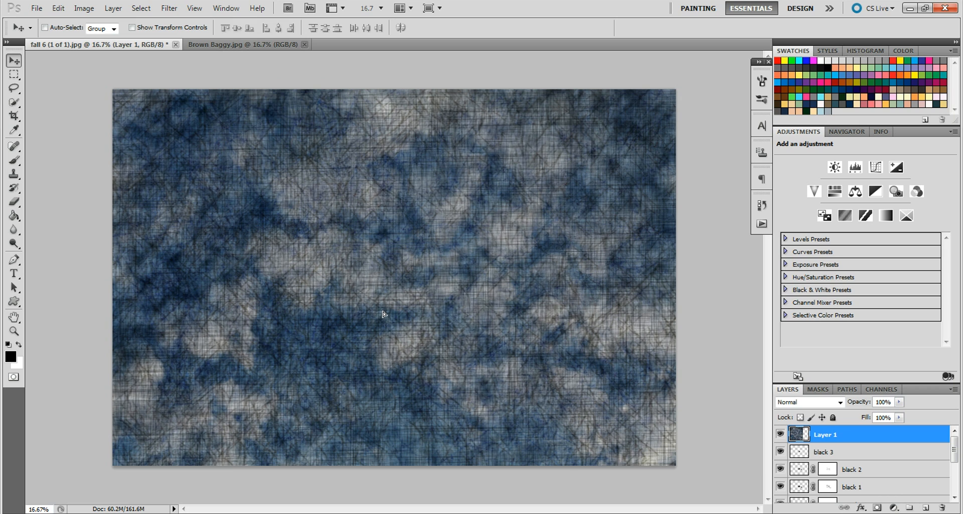
Set the sky texture layer's blend mode to Soft Light and hide the layer with an inverted, black mask
{"action": "left_click", "coordinate": [834, 402]}
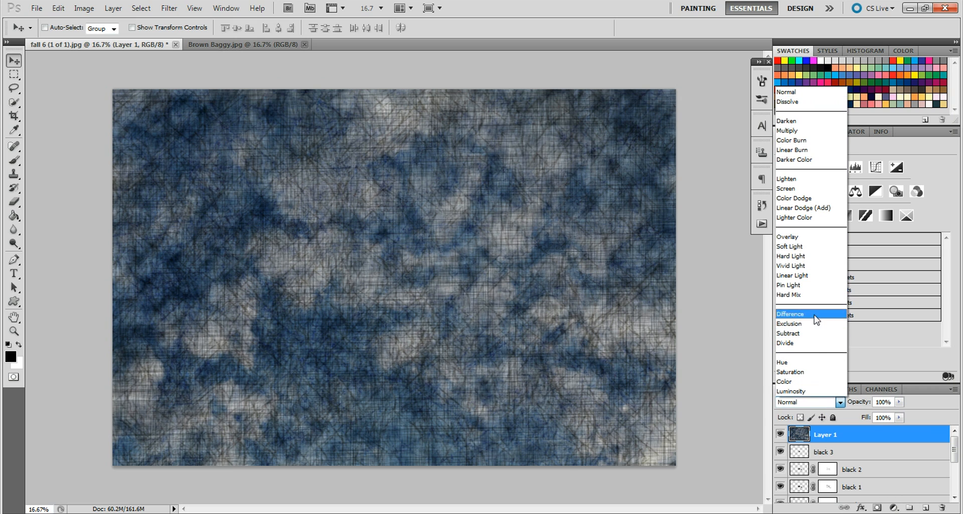
{"action": "left_click", "coordinate": [812, 246]}
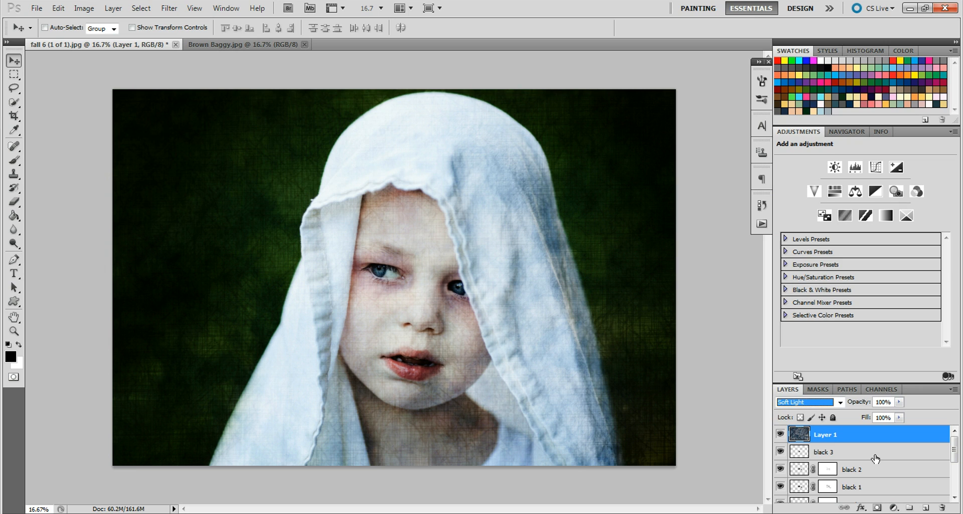
{"action": "left_click", "coordinate": [876, 508]}
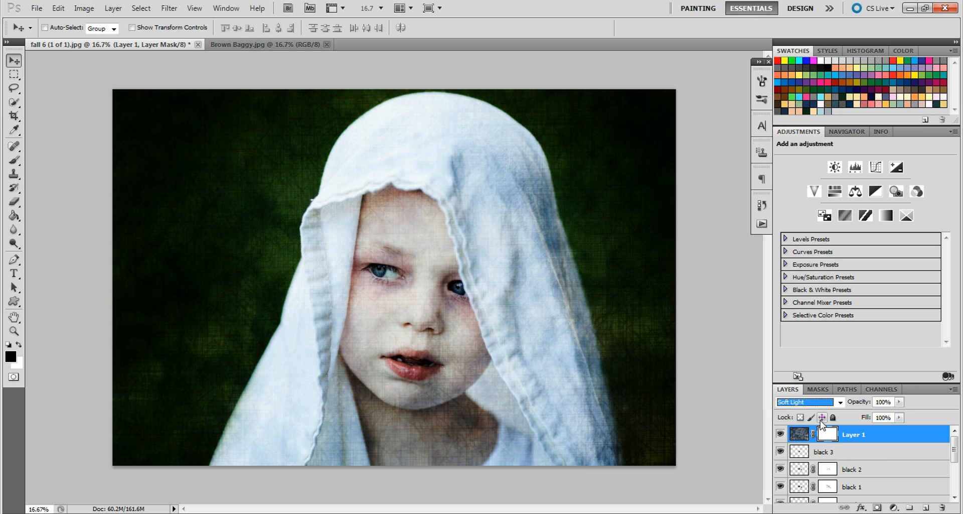
{"action": "key", "text": "ctrl+i"}
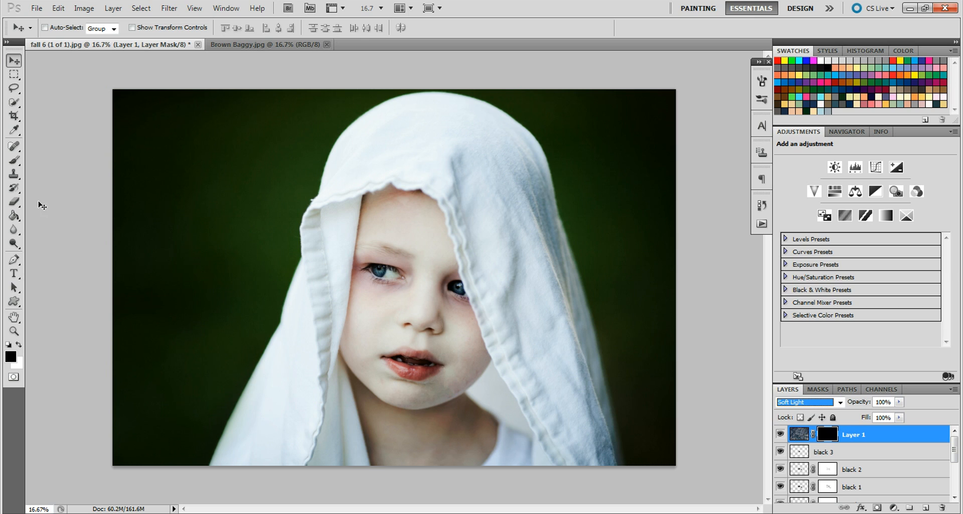
Reveal the sky texture on the child's face and neck by painting the mask white with a 226 px soft brush
{"action": "left_click", "coordinate": [14, 160]}
{"action": "left_click", "coordinate": [20, 344]}
{"action": "left_click", "coordinate": [61, 28]}
{"action": "left_click_drag", "start_coordinate": [92, 61], "coordinate": [103, 60]}
{"action": "left_click", "coordinate": [116, 61]}
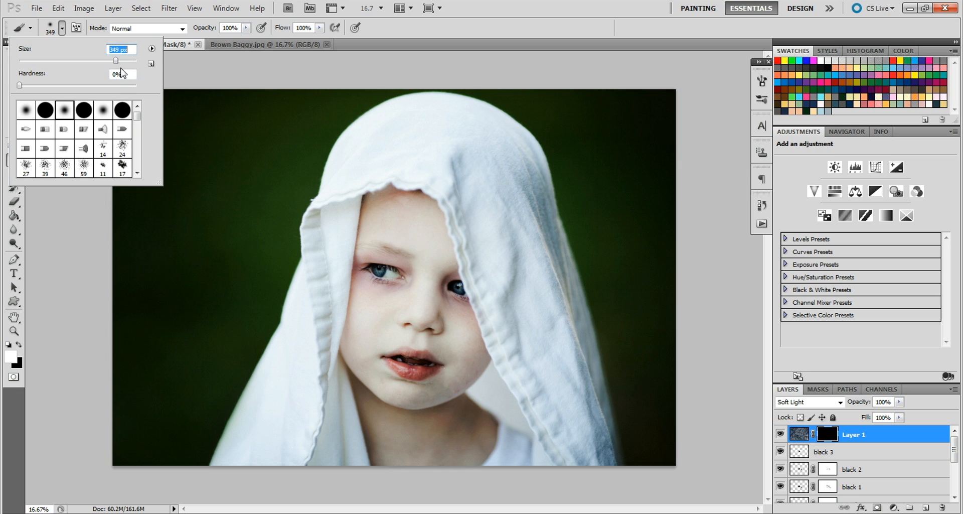
{"action": "left_click", "coordinate": [109, 60]}
{"action": "left_click", "coordinate": [369, 229]}
{"action": "mouse_move", "coordinate": [368, 229]}
{"action": "left_mouse_down"}
{"action": "mouse_move", "coordinate": [381, 204]}
{"action": "mouse_move", "coordinate": [408, 203]}
{"action": "mouse_move", "coordinate": [422, 205]}
{"action": "mouse_move", "coordinate": [437, 233]}
{"action": "mouse_move", "coordinate": [385, 221]}
{"action": "mouse_move", "coordinate": [403, 223]}
{"action": "mouse_move", "coordinate": [394, 223]}
{"action": "left_mouse_up"}
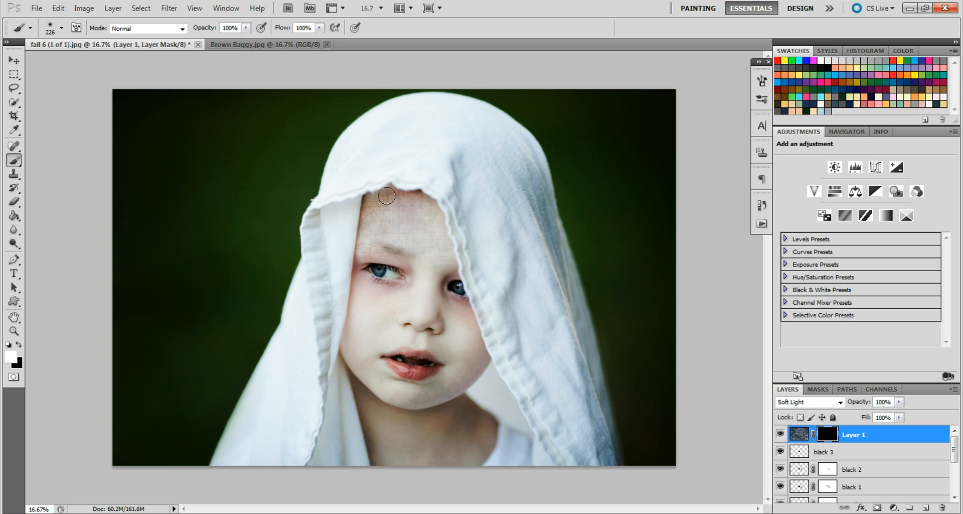
{"action": "left_click_drag", "start_coordinate": [403, 255], "coordinate": [372, 250]}
{"action": "mouse_move", "coordinate": [423, 275]}
{"action": "left_mouse_down"}
{"action": "mouse_move", "coordinate": [422, 295]}
{"action": "mouse_move", "coordinate": [393, 298]}
{"action": "mouse_move", "coordinate": [359, 276]}
{"action": "mouse_move", "coordinate": [430, 295]}
{"action": "mouse_move", "coordinate": [434, 279]}
{"action": "mouse_move", "coordinate": [457, 307]}
{"action": "mouse_move", "coordinate": [438, 285]}
{"action": "mouse_move", "coordinate": [452, 270]}
{"action": "mouse_move", "coordinate": [428, 283]}
{"action": "mouse_move", "coordinate": [466, 326]}
{"action": "mouse_move", "coordinate": [370, 310]}
{"action": "mouse_move", "coordinate": [367, 300]}
{"action": "mouse_move", "coordinate": [359, 314]}
{"action": "mouse_move", "coordinate": [359, 301]}
{"action": "mouse_move", "coordinate": [348, 354]}
{"action": "mouse_move", "coordinate": [374, 375]}
{"action": "mouse_move", "coordinate": [367, 324]}
{"action": "mouse_move", "coordinate": [429, 334]}
{"action": "mouse_move", "coordinate": [388, 340]}
{"action": "mouse_move", "coordinate": [409, 334]}
{"action": "mouse_move", "coordinate": [453, 350]}
{"action": "mouse_move", "coordinate": [448, 335]}
{"action": "mouse_move", "coordinate": [480, 358]}
{"action": "mouse_move", "coordinate": [419, 404]}
{"action": "mouse_move", "coordinate": [377, 371]}
{"action": "mouse_move", "coordinate": [397, 386]}
{"action": "mouse_move", "coordinate": [466, 369]}
{"action": "mouse_move", "coordinate": [456, 384]}
{"action": "mouse_move", "coordinate": [382, 397]}
{"action": "mouse_move", "coordinate": [368, 368]}
{"action": "mouse_move", "coordinate": [383, 382]}
{"action": "mouse_move", "coordinate": [364, 380]}
{"action": "mouse_move", "coordinate": [382, 456]}
{"action": "mouse_move", "coordinate": [370, 379]}
{"action": "mouse_move", "coordinate": [358, 365]}
{"action": "mouse_move", "coordinate": [392, 432]}
{"action": "mouse_move", "coordinate": [427, 411]}
{"action": "mouse_move", "coordinate": [462, 415]}
{"action": "mouse_move", "coordinate": [459, 400]}
{"action": "mouse_move", "coordinate": [483, 425]}
{"action": "mouse_move", "coordinate": [469, 399]}
{"action": "mouse_move", "coordinate": [483, 425]}
{"action": "mouse_move", "coordinate": [474, 457]}
{"action": "mouse_move", "coordinate": [436, 465]}
{"action": "mouse_move", "coordinate": [467, 433]}
{"action": "mouse_move", "coordinate": [424, 440]}
{"action": "mouse_move", "coordinate": [448, 426]}
{"action": "left_mouse_up"}
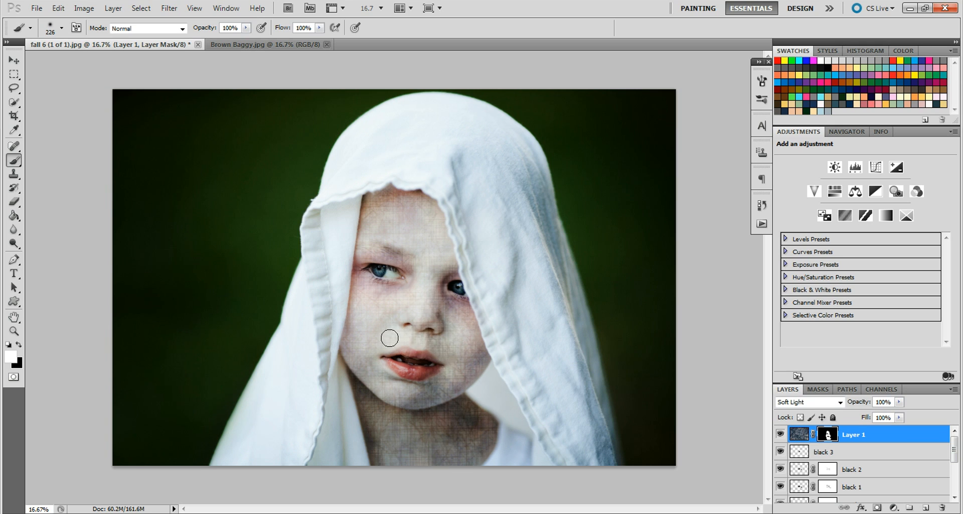
Apply a Gaussian Blur with a 14.8 pixel radius to the sky texture image, not its mask
{"action": "left_click", "coordinate": [800, 434]}
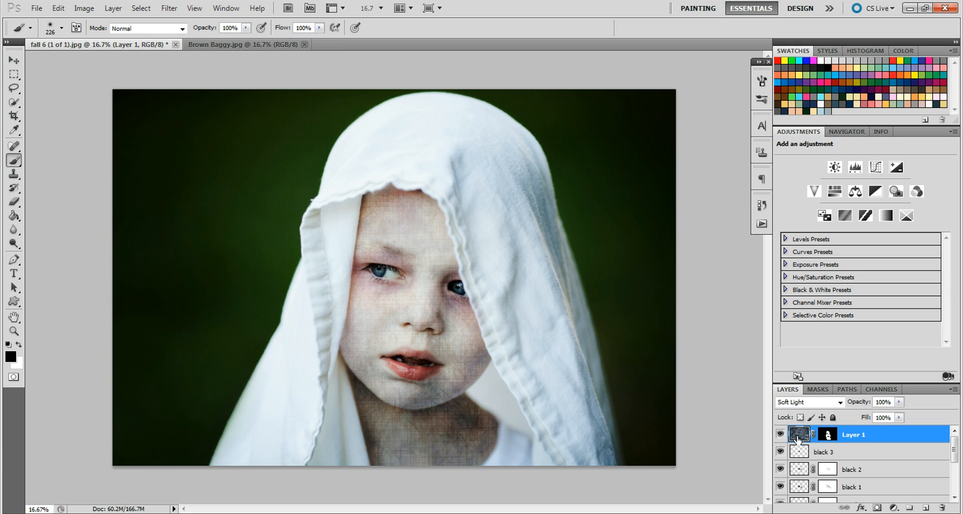
{"action": "left_click", "coordinate": [169, 8]}
{"action": "mouse_move", "coordinate": [279, 118]}
{"action": "left_click", "coordinate": [333, 163]}
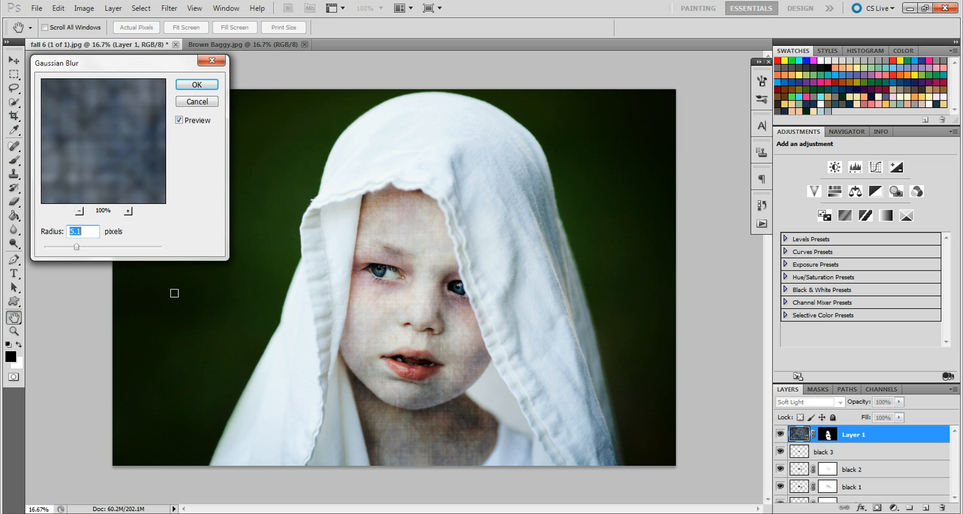
{"action": "left_click", "coordinate": [95, 246]}
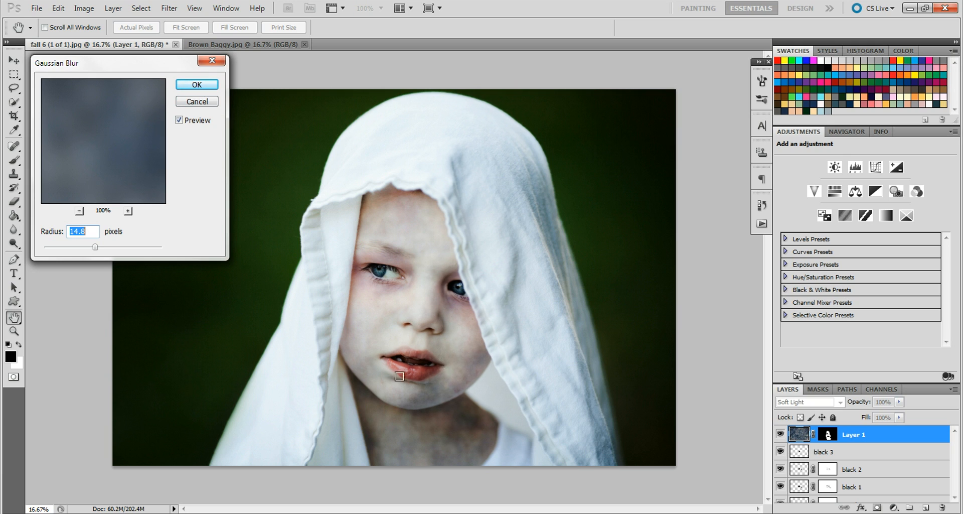
{"action": "left_click", "coordinate": [208, 86]}
{"action": "key", "text": "b"}
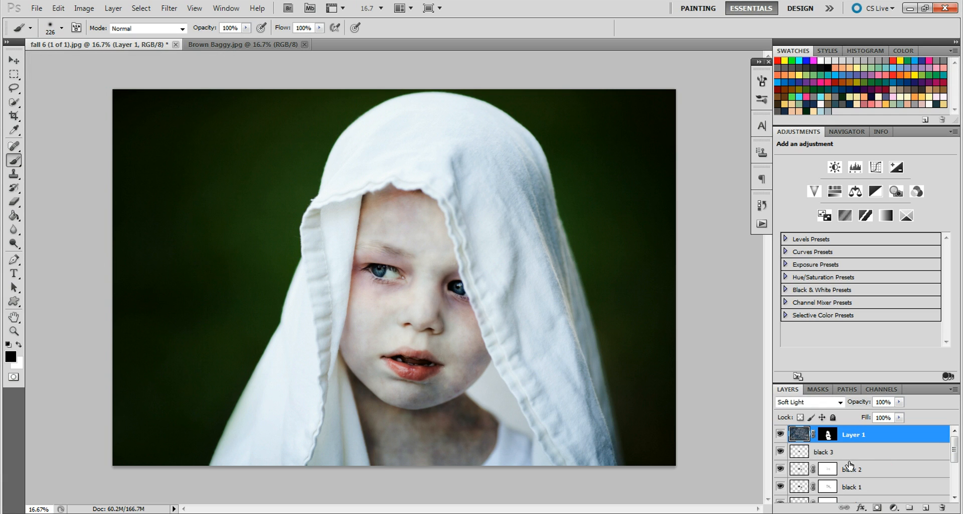
Reduce the sky texture layer's opacity to 75% and compare the skin with and without the texture
{"action": "left_click", "coordinate": [899, 401]}
{"action": "left_click_drag", "start_coordinate": [887, 411], "coordinate": [884, 411]}
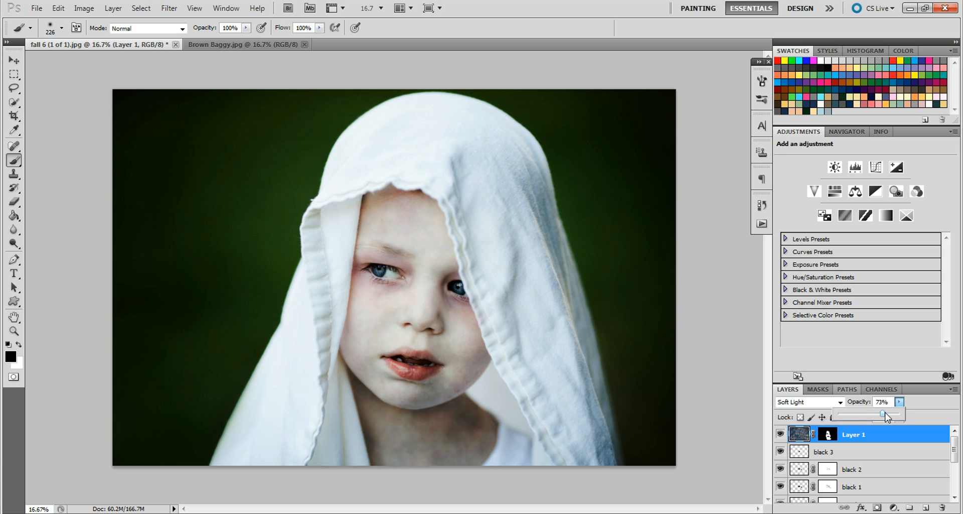
{"action": "left_click_drag", "start_coordinate": [885, 416], "coordinate": [886, 417]}
{"action": "left_click", "coordinate": [781, 434]}
{"action": "left_click", "coordinate": [780, 435]}
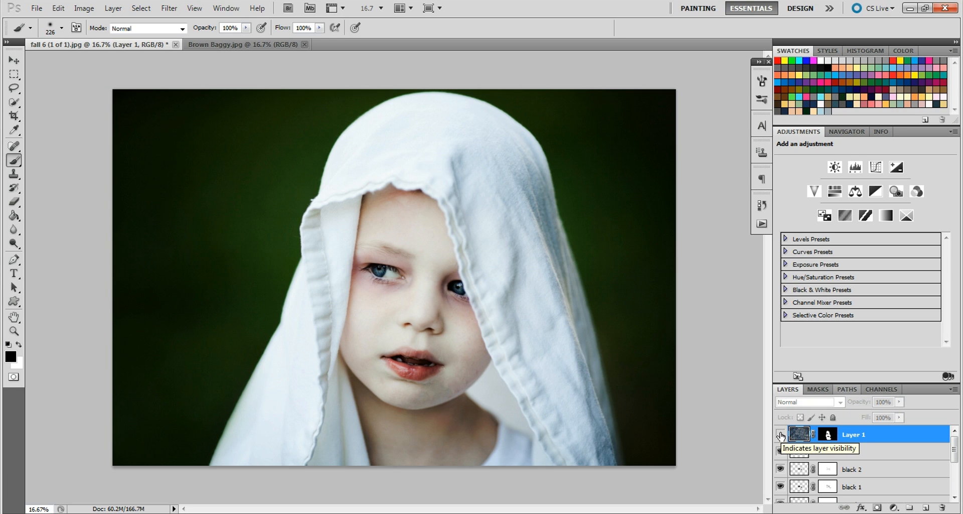
{"action": "left_click", "coordinate": [781, 434]}
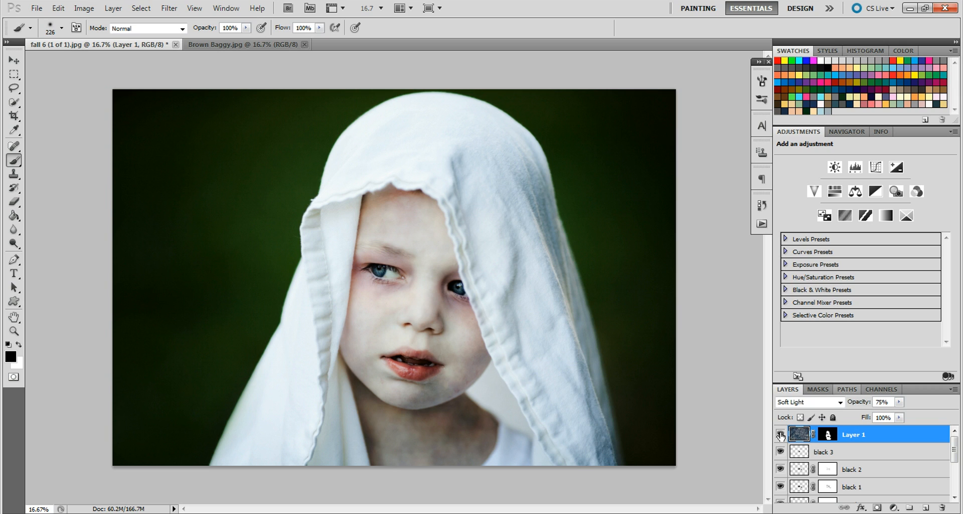
Copy the Brown Baggy texture into the portrait as a new top layer and align it to cover the whole photo
{"action": "key", "text": "v"}
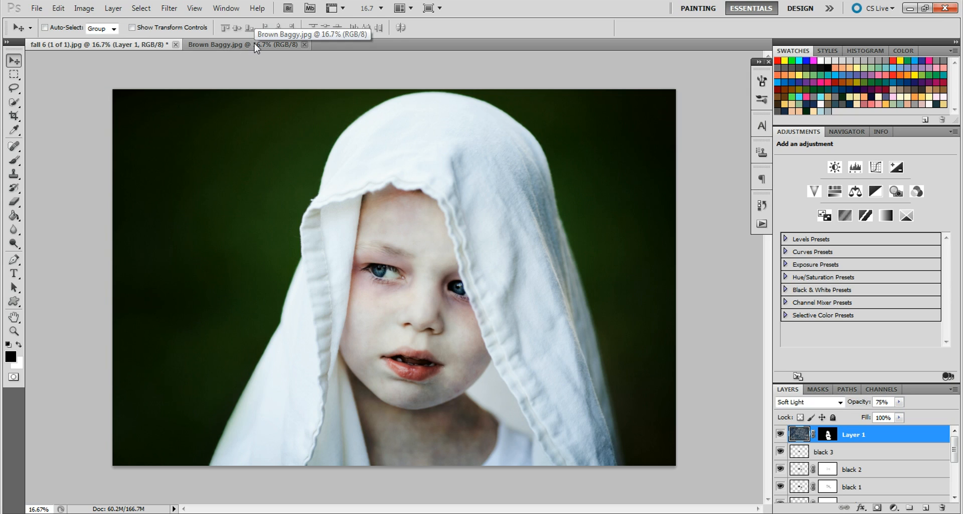
{"action": "left_click_drag", "start_coordinate": [264, 78], "coordinate": [369, 182]}
{"action": "left_click_drag", "start_coordinate": [435, 75], "coordinate": [508, 78]}
{"action": "left_click_drag", "start_coordinate": [488, 259], "coordinate": [246, 269]}
{"action": "left_click", "coordinate": [835, 75]}
{"action": "left_click_drag", "start_coordinate": [350, 245], "coordinate": [379, 246]}
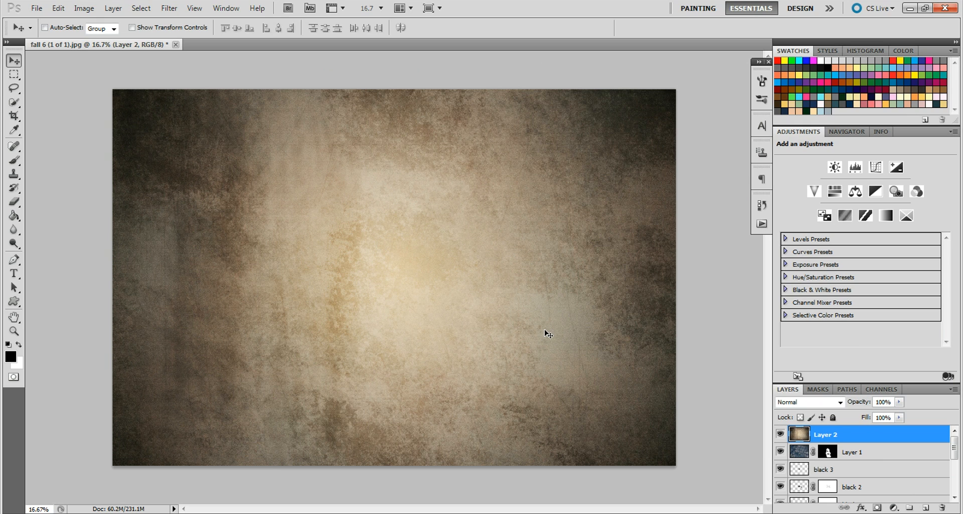
Lower the brown texture layer's opacity to 45% and hide the layer with an inverted, black mask
{"action": "left_click", "coordinate": [899, 403]}
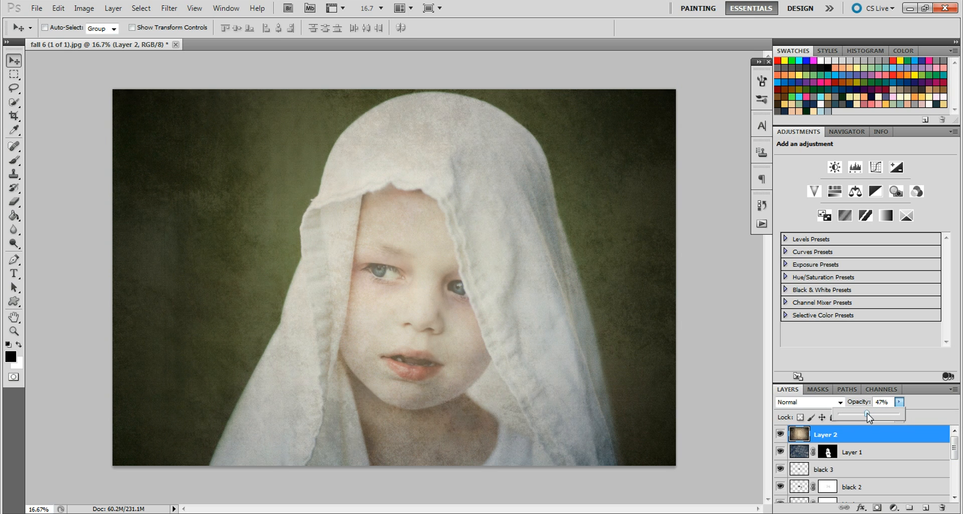
{"action": "left_click_drag", "start_coordinate": [865, 412], "coordinate": [864, 412]}
{"action": "left_click", "coordinate": [879, 507]}
{"action": "key", "text": "ctrl+i"}
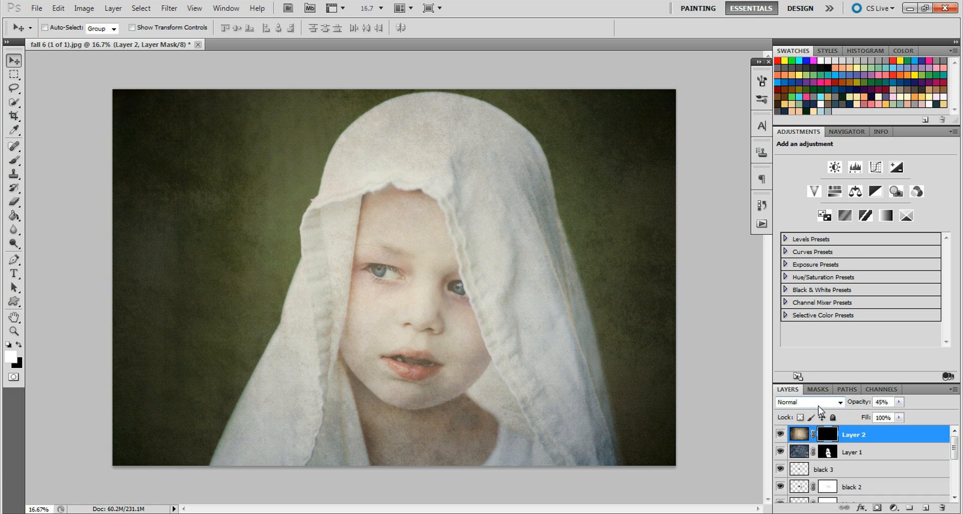
Paint white on the brown texture layer's mask over the draped cloth, and switch the brush colour to black for touch-ups
{"action": "left_click", "coordinate": [13, 160]}
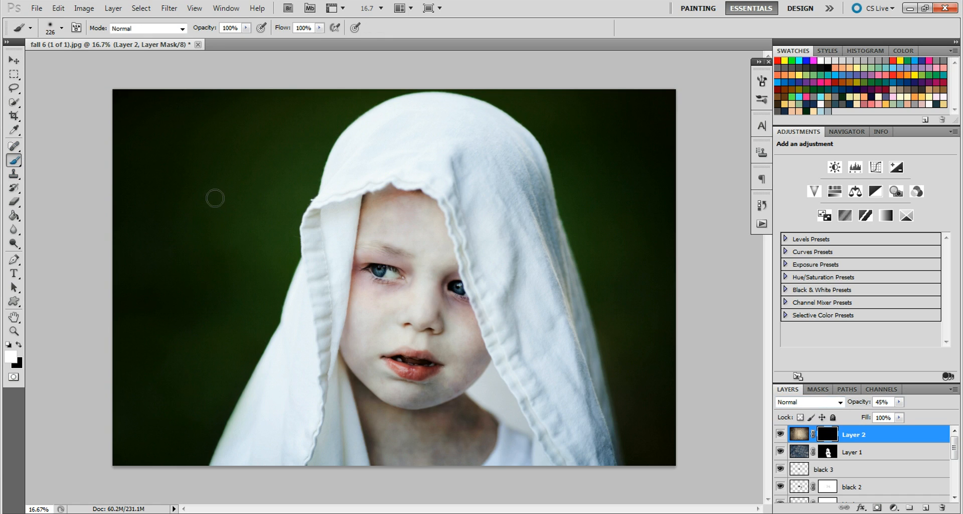
{"action": "left_click", "coordinate": [331, 176]}
{"action": "mouse_move", "coordinate": [340, 165]}
{"action": "left_mouse_down"}
{"action": "mouse_move", "coordinate": [379, 118]}
{"action": "mouse_move", "coordinate": [413, 109]}
{"action": "mouse_move", "coordinate": [386, 112]}
{"action": "mouse_move", "coordinate": [351, 145]}
{"action": "mouse_move", "coordinate": [424, 103]}
{"action": "mouse_move", "coordinate": [456, 110]}
{"action": "mouse_move", "coordinate": [403, 106]}
{"action": "mouse_move", "coordinate": [416, 103]}
{"action": "mouse_move", "coordinate": [500, 119]}
{"action": "mouse_move", "coordinate": [480, 108]}
{"action": "mouse_move", "coordinate": [532, 154]}
{"action": "mouse_move", "coordinate": [530, 143]}
{"action": "mouse_move", "coordinate": [549, 232]}
{"action": "mouse_move", "coordinate": [526, 169]}
{"action": "mouse_move", "coordinate": [445, 121]}
{"action": "mouse_move", "coordinate": [398, 123]}
{"action": "mouse_move", "coordinate": [513, 164]}
{"action": "mouse_move", "coordinate": [505, 153]}
{"action": "mouse_move", "coordinate": [360, 136]}
{"action": "mouse_move", "coordinate": [332, 179]}
{"action": "mouse_move", "coordinate": [347, 145]}
{"action": "mouse_move", "coordinate": [335, 178]}
{"action": "mouse_move", "coordinate": [349, 185]}
{"action": "mouse_move", "coordinate": [412, 175]}
{"action": "mouse_move", "coordinate": [415, 167]}
{"action": "mouse_move", "coordinate": [349, 160]}
{"action": "mouse_move", "coordinate": [413, 144]}
{"action": "mouse_move", "coordinate": [427, 178]}
{"action": "mouse_move", "coordinate": [418, 141]}
{"action": "mouse_move", "coordinate": [488, 201]}
{"action": "mouse_move", "coordinate": [462, 143]}
{"action": "mouse_move", "coordinate": [416, 134]}
{"action": "mouse_move", "coordinate": [469, 164]}
{"action": "mouse_move", "coordinate": [497, 165]}
{"action": "mouse_move", "coordinate": [465, 216]}
{"action": "mouse_move", "coordinate": [437, 198]}
{"action": "mouse_move", "coordinate": [450, 197]}
{"action": "mouse_move", "coordinate": [406, 184]}
{"action": "mouse_move", "coordinate": [461, 215]}
{"action": "mouse_move", "coordinate": [450, 207]}
{"action": "mouse_move", "coordinate": [487, 268]}
{"action": "mouse_move", "coordinate": [520, 289]}
{"action": "mouse_move", "coordinate": [529, 260]}
{"action": "mouse_move", "coordinate": [555, 273]}
{"action": "mouse_move", "coordinate": [569, 303]}
{"action": "mouse_move", "coordinate": [567, 264]}
{"action": "mouse_move", "coordinate": [600, 441]}
{"action": "mouse_move", "coordinate": [577, 383]}
{"action": "mouse_move", "coordinate": [501, 295]}
{"action": "mouse_move", "coordinate": [493, 335]}
{"action": "mouse_move", "coordinate": [525, 381]}
{"action": "mouse_move", "coordinate": [575, 410]}
{"action": "mouse_move", "coordinate": [576, 428]}
{"action": "mouse_move", "coordinate": [533, 368]}
{"action": "mouse_move", "coordinate": [529, 437]}
{"action": "mouse_move", "coordinate": [510, 427]}
{"action": "mouse_move", "coordinate": [490, 473]}
{"action": "mouse_move", "coordinate": [546, 454]}
{"action": "mouse_move", "coordinate": [506, 388]}
{"action": "mouse_move", "coordinate": [516, 371]}
{"action": "mouse_move", "coordinate": [468, 261]}
{"action": "left_mouse_up"}
{"action": "mouse_move", "coordinate": [354, 191]}
{"action": "left_mouse_down"}
{"action": "mouse_move", "coordinate": [345, 224]}
{"action": "mouse_move", "coordinate": [317, 208]}
{"action": "mouse_move", "coordinate": [313, 216]}
{"action": "mouse_move", "coordinate": [334, 201]}
{"action": "mouse_move", "coordinate": [341, 253]}
{"action": "mouse_move", "coordinate": [337, 262]}
{"action": "mouse_move", "coordinate": [309, 258]}
{"action": "mouse_move", "coordinate": [321, 261]}
{"action": "mouse_move", "coordinate": [327, 299]}
{"action": "mouse_move", "coordinate": [343, 269]}
{"action": "mouse_move", "coordinate": [331, 339]}
{"action": "mouse_move", "coordinate": [310, 277]}
{"action": "mouse_move", "coordinate": [297, 295]}
{"action": "mouse_move", "coordinate": [305, 269]}
{"action": "mouse_move", "coordinate": [238, 452]}
{"action": "mouse_move", "coordinate": [221, 467]}
{"action": "mouse_move", "coordinate": [222, 458]}
{"action": "mouse_move", "coordinate": [220, 468]}
{"action": "mouse_move", "coordinate": [304, 314]}
{"action": "mouse_move", "coordinate": [319, 331]}
{"action": "mouse_move", "coordinate": [308, 439]}
{"action": "mouse_move", "coordinate": [272, 508]}
{"action": "mouse_move", "coordinate": [268, 453]}
{"action": "mouse_move", "coordinate": [252, 455]}
{"action": "mouse_move", "coordinate": [232, 472]}
{"action": "mouse_move", "coordinate": [317, 462]}
{"action": "mouse_move", "coordinate": [309, 487]}
{"action": "mouse_move", "coordinate": [336, 462]}
{"action": "mouse_move", "coordinate": [350, 480]}
{"action": "mouse_move", "coordinate": [354, 454]}
{"action": "mouse_move", "coordinate": [358, 468]}
{"action": "mouse_move", "coordinate": [335, 362]}
{"action": "left_mouse_up"}
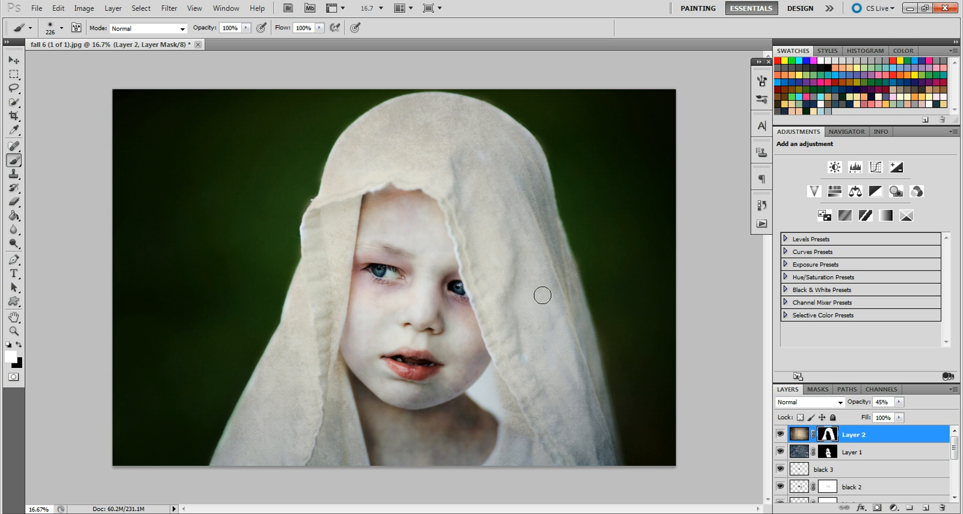
{"action": "left_click", "coordinate": [18, 344]}
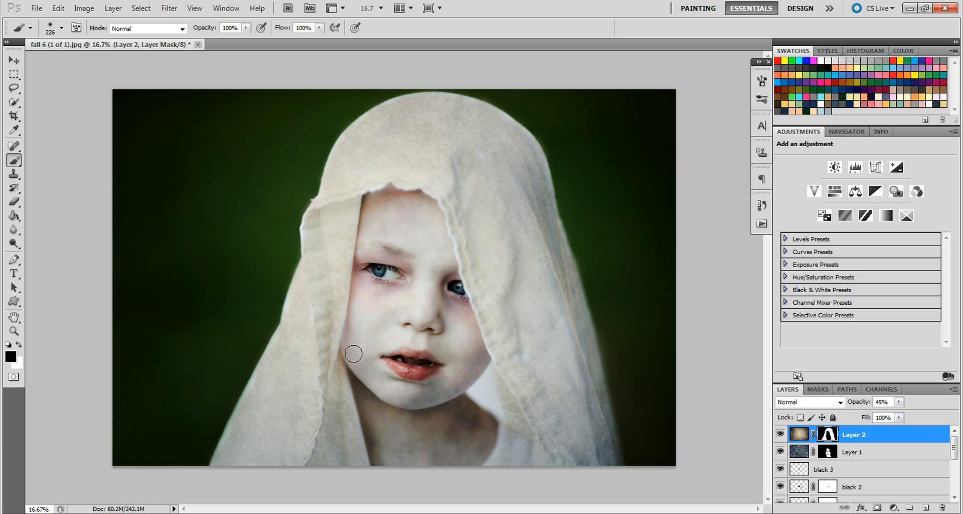
Set the brown texture layer's opacity to 30%
{"action": "left_click", "coordinate": [899, 402]}
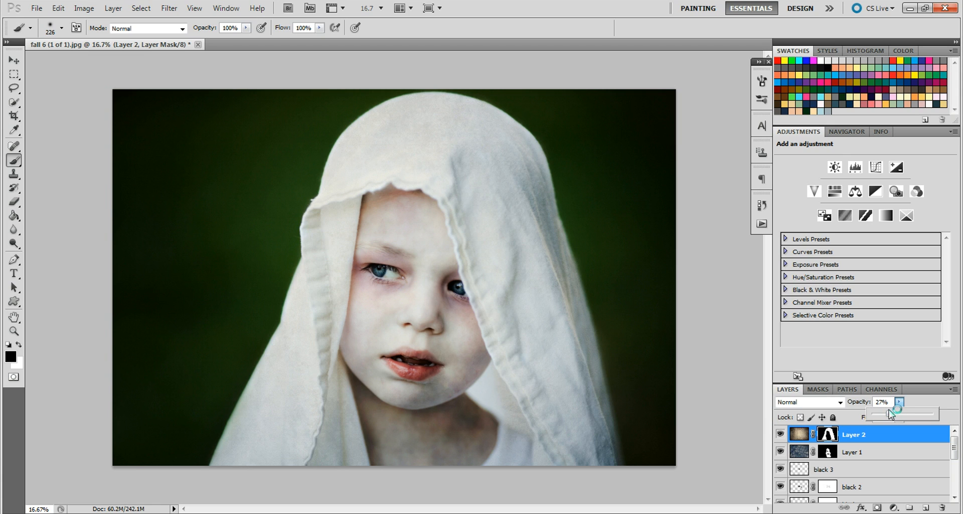
{"action": "left_click", "coordinate": [885, 402]}
{"action": "type", "text": "30"}
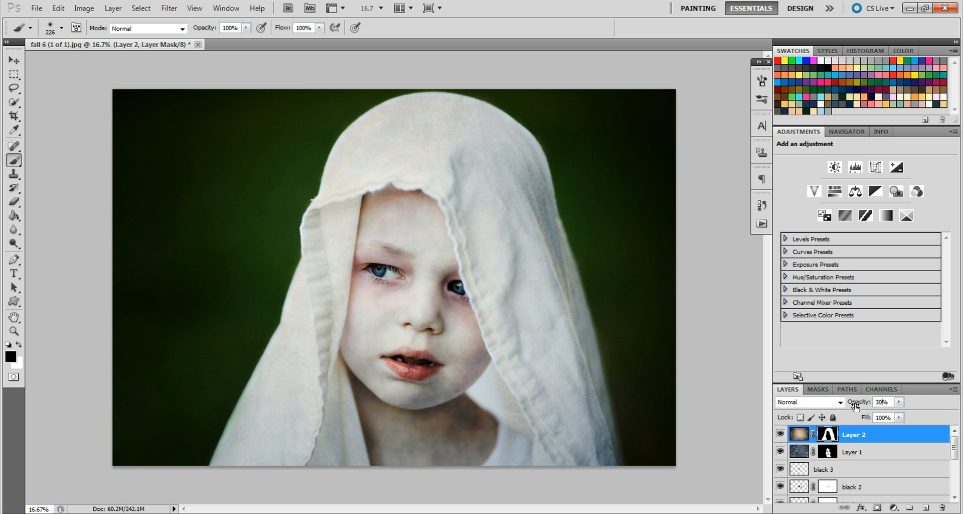
Apply a Gaussian Blur with a 7 pixel radius to the brown texture image, not its mask
{"action": "left_click", "coordinate": [796, 433]}
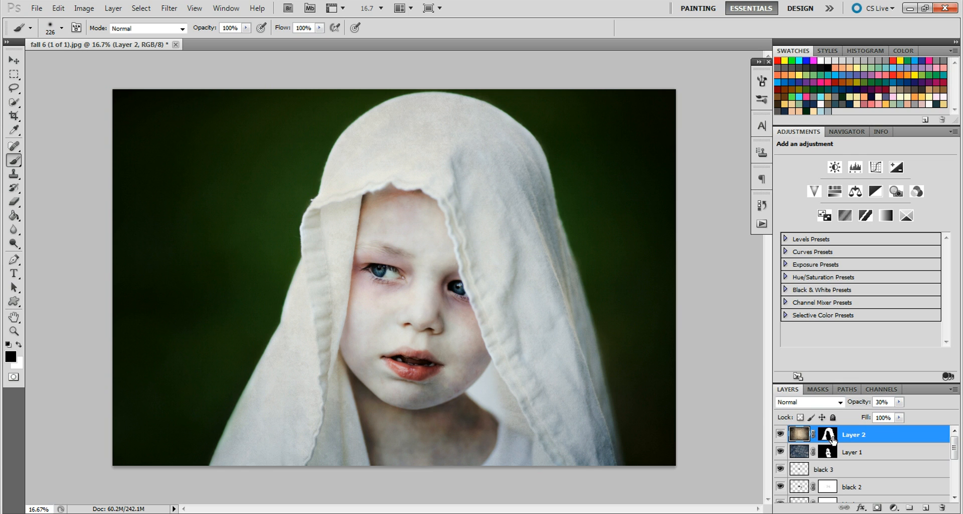
{"action": "left_click", "coordinate": [169, 10]}
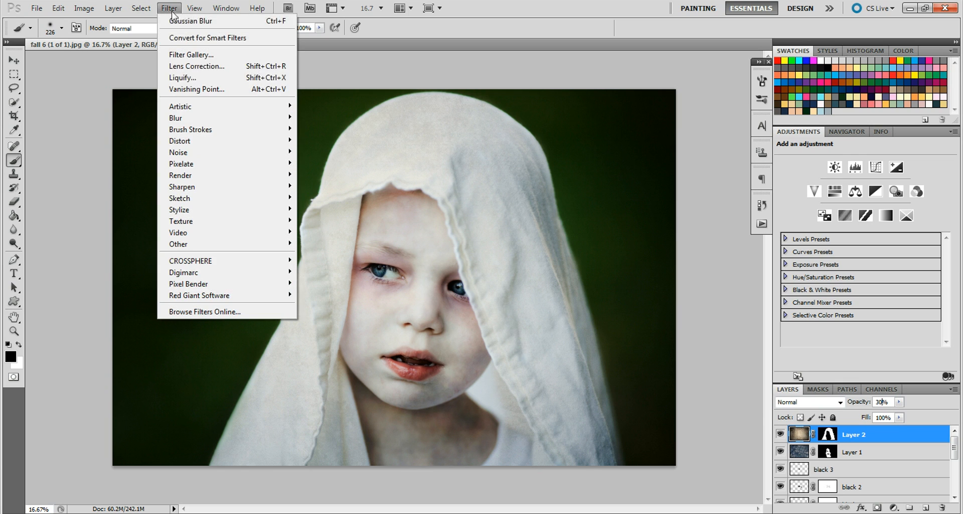
{"action": "mouse_move", "coordinate": [251, 119]}
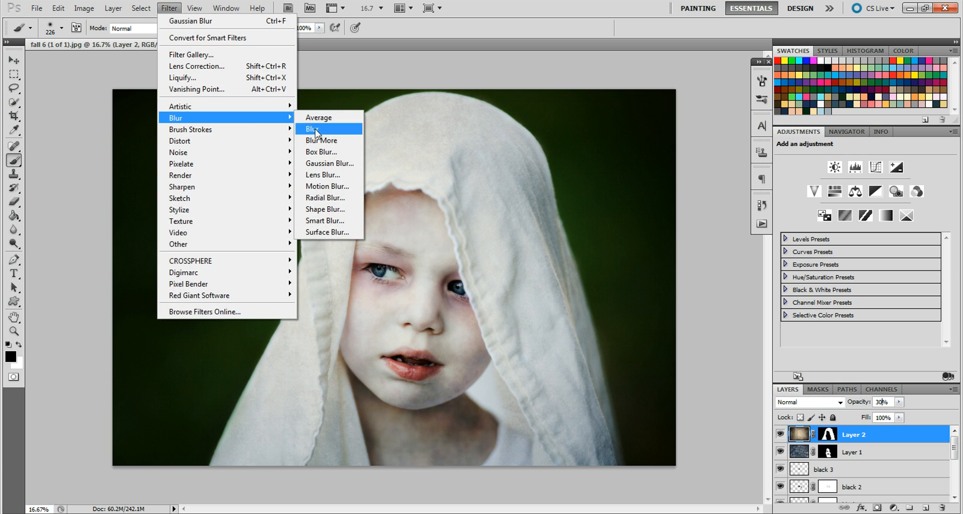
{"action": "left_click", "coordinate": [329, 164]}
{"action": "type", "text": "5"}
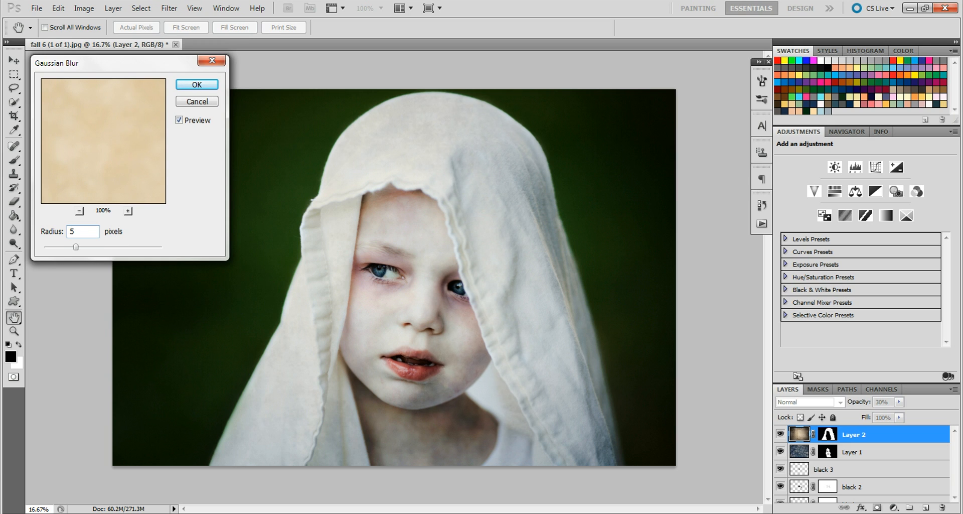
{"action": "left_click", "coordinate": [56, 237]}
{"action": "type", "text": "7"}
{"action": "left_click", "coordinate": [213, 85]}
{"action": "key", "text": "b"}
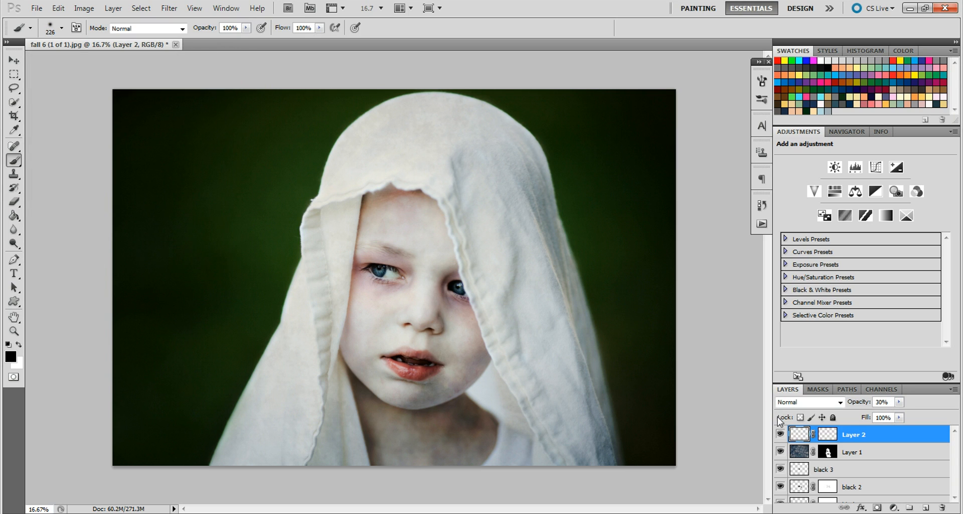
Compare the portrait with and without the brown cloth texture layer
{"action": "left_click", "coordinate": [780, 434]}
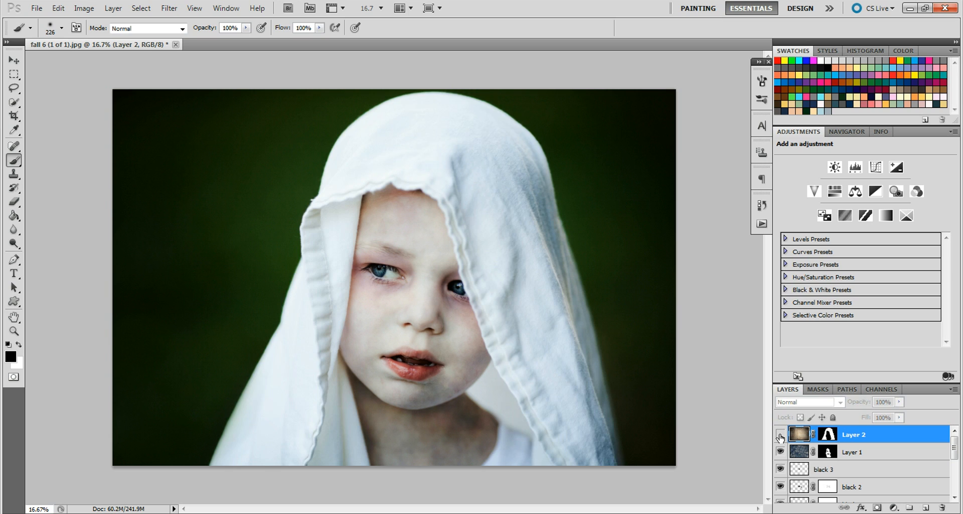
{"action": "left_click", "coordinate": [780, 435]}
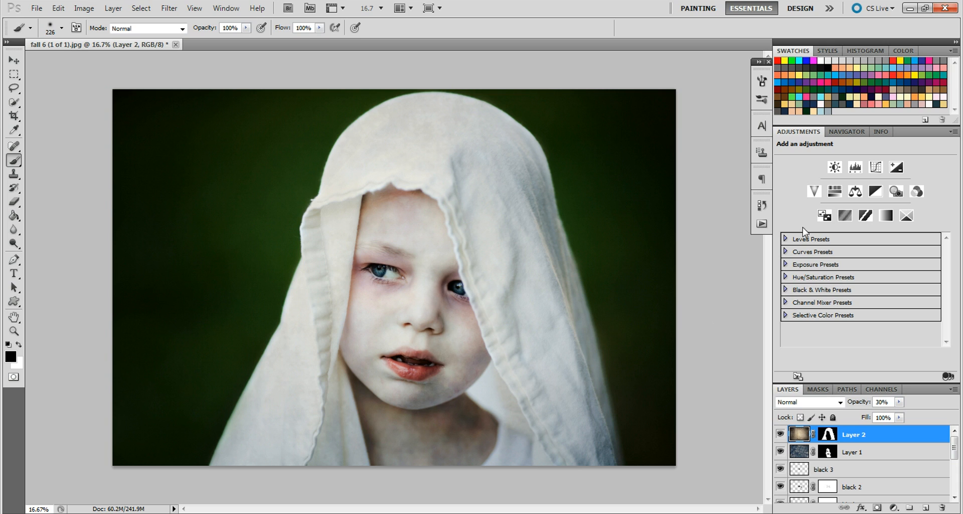
Add a Hue/Saturation adjustment layer that slightly lowers the master saturation of the whole image
{"action": "left_click", "coordinate": [836, 197]}
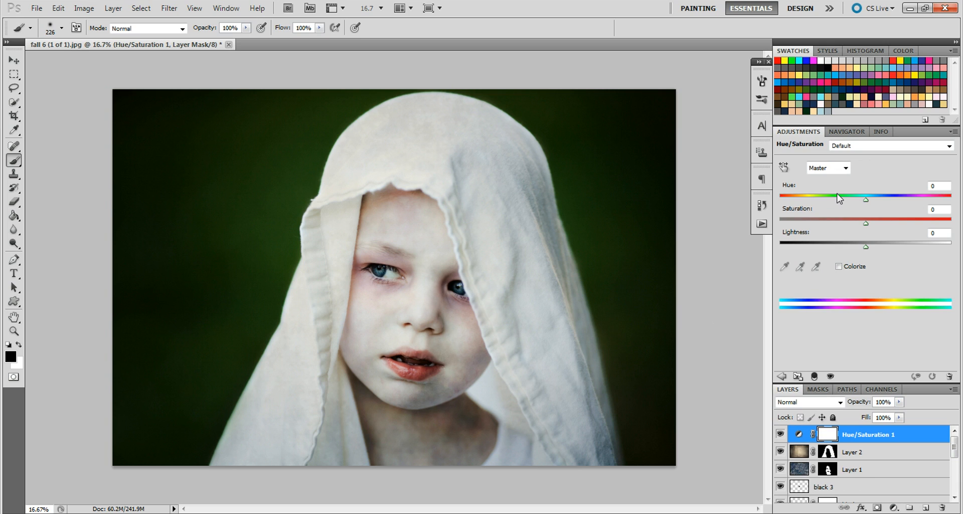
{"action": "left_click_drag", "start_coordinate": [866, 223], "coordinate": [853, 224]}
{"action": "left_click", "coordinate": [782, 376]}
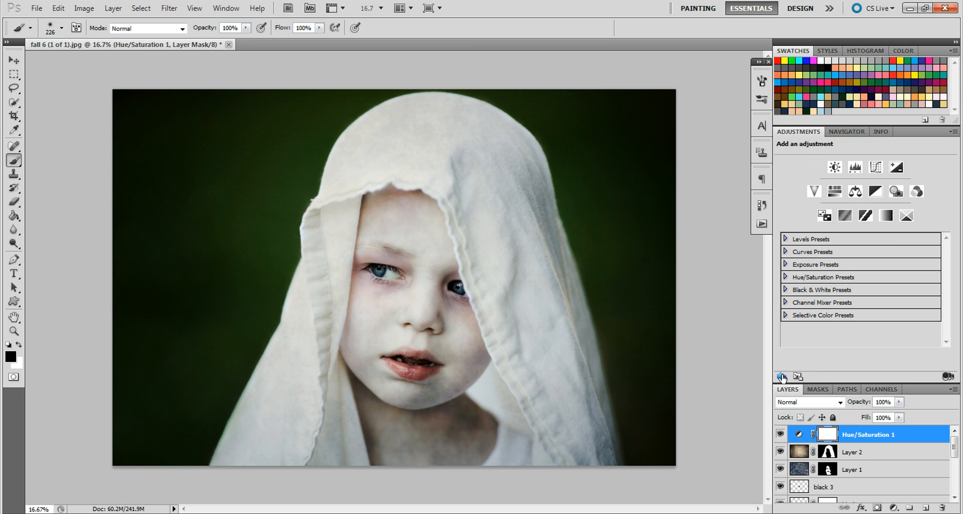
Add a second Hue/Saturation adjustment layer with saturation -40, invert its mask to black, and make white the foreground colour
{"action": "left_click", "coordinate": [836, 197]}
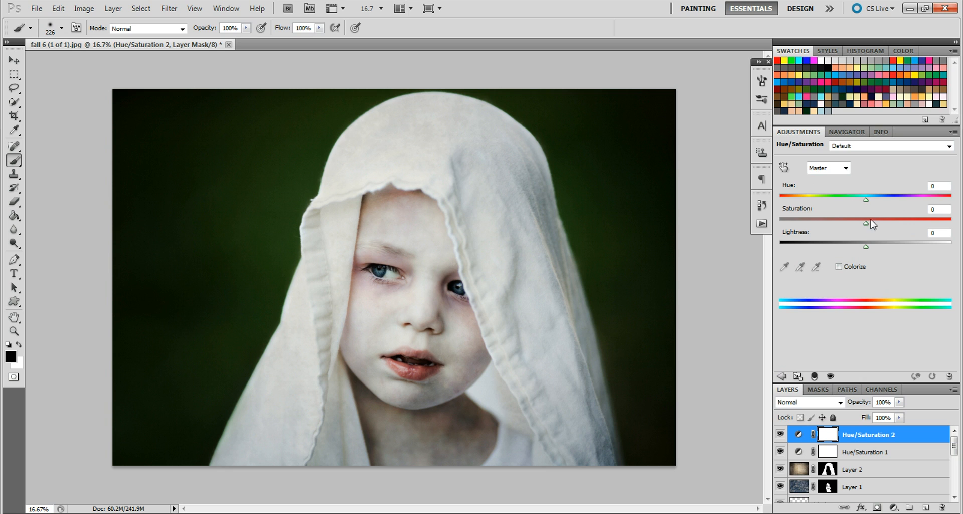
{"action": "left_click_drag", "start_coordinate": [866, 228], "coordinate": [832, 226]}
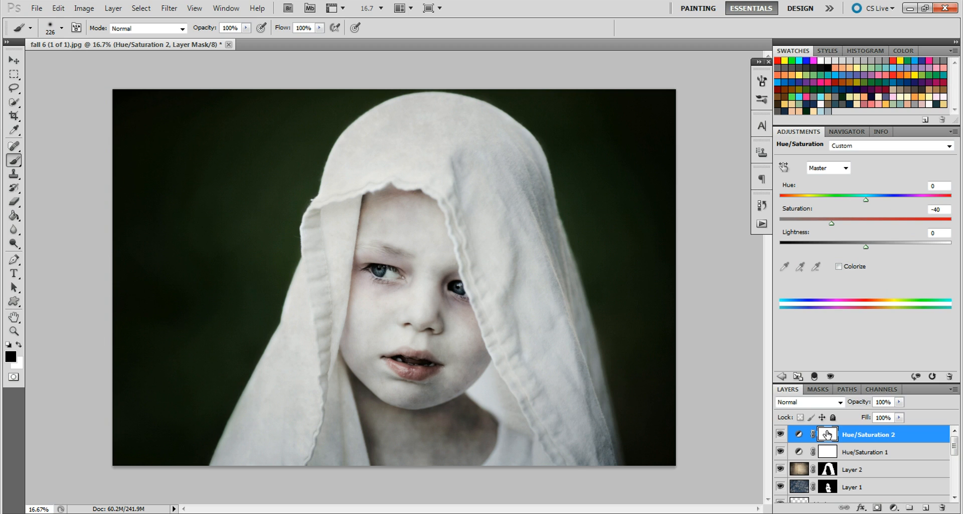
{"action": "key", "text": "ctrl+i"}
{"action": "left_click", "coordinate": [20, 343]}
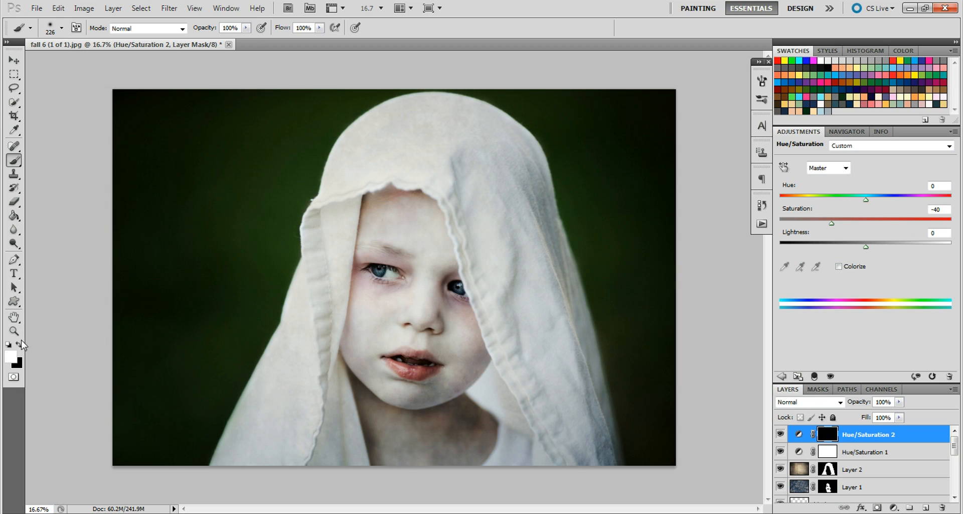
Paint white with a soft 154 px brush over both eyes on the second Hue/Saturation layer's mask
{"action": "left_click", "coordinate": [62, 28]}
{"action": "left_click", "coordinate": [94, 61]}
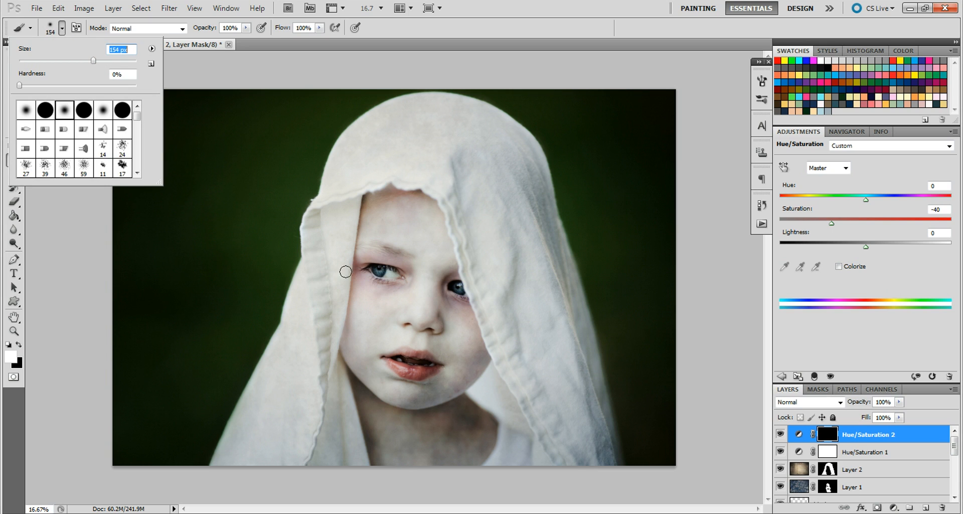
{"action": "left_click", "coordinate": [381, 272]}
{"action": "mouse_move", "coordinate": [379, 271]}
{"action": "left_mouse_down"}
{"action": "mouse_move", "coordinate": [394, 273]}
{"action": "mouse_move", "coordinate": [376, 268]}
{"action": "left_mouse_up"}
{"action": "mouse_move", "coordinate": [454, 286]}
{"action": "left_mouse_down"}
{"action": "mouse_move", "coordinate": [464, 289]}
{"action": "mouse_move", "coordinate": [449, 289]}
{"action": "left_mouse_up"}
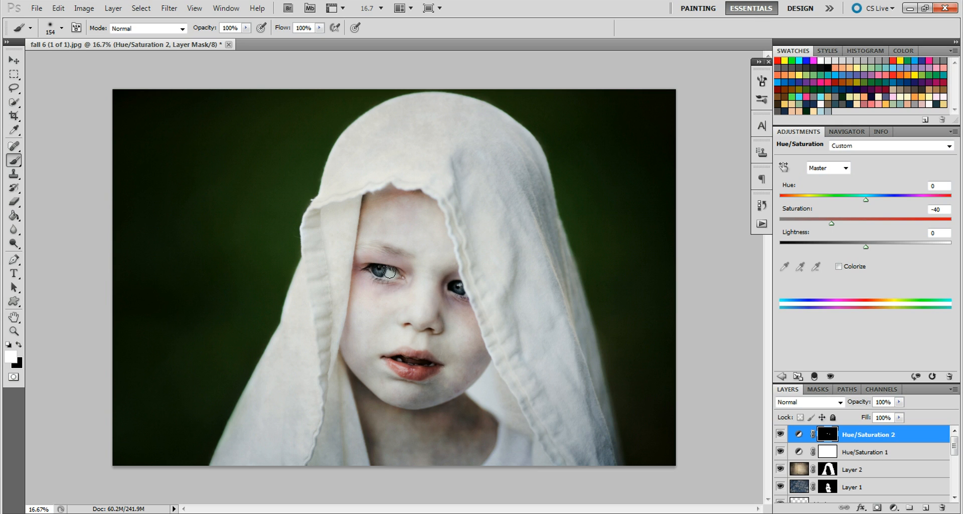
{"action": "left_click_drag", "start_coordinate": [381, 271], "coordinate": [469, 295]}
{"action": "left_click", "coordinate": [781, 376]}
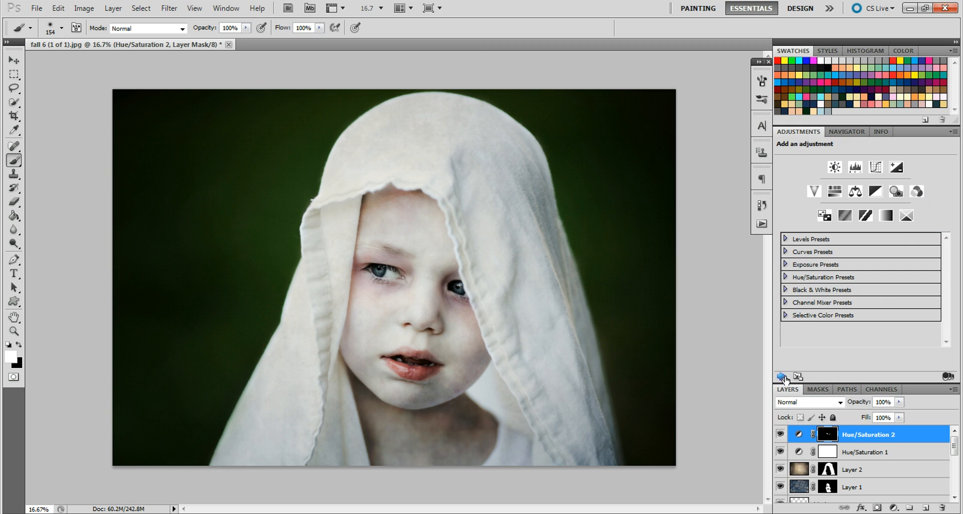
Create a new empty layer above the eye desaturation and set its opacity to 56%
{"action": "key", "text": "x"}
{"action": "left_click", "coordinate": [926, 508]}
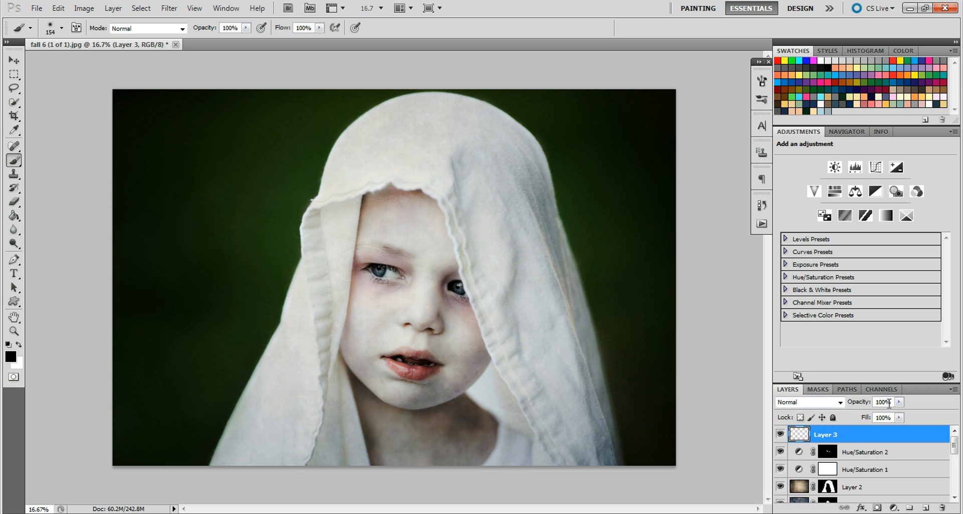
{"action": "left_click_drag", "start_coordinate": [899, 401], "coordinate": [872, 415]}
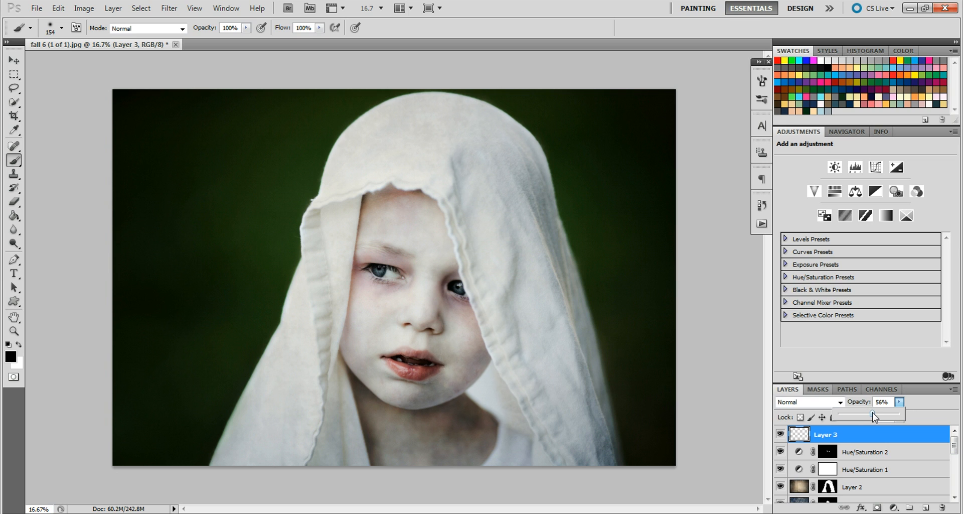
Set the foreground colour to the light gray swatch c2c2c2
{"action": "left_click", "coordinate": [11, 357]}
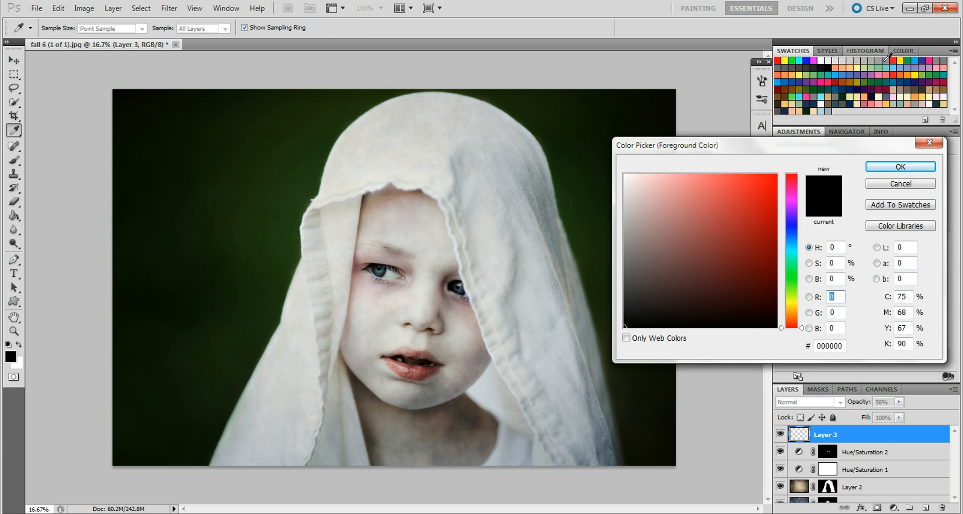
{"action": "left_click", "coordinate": [884, 60]}
{"action": "left_click", "coordinate": [868, 61]}
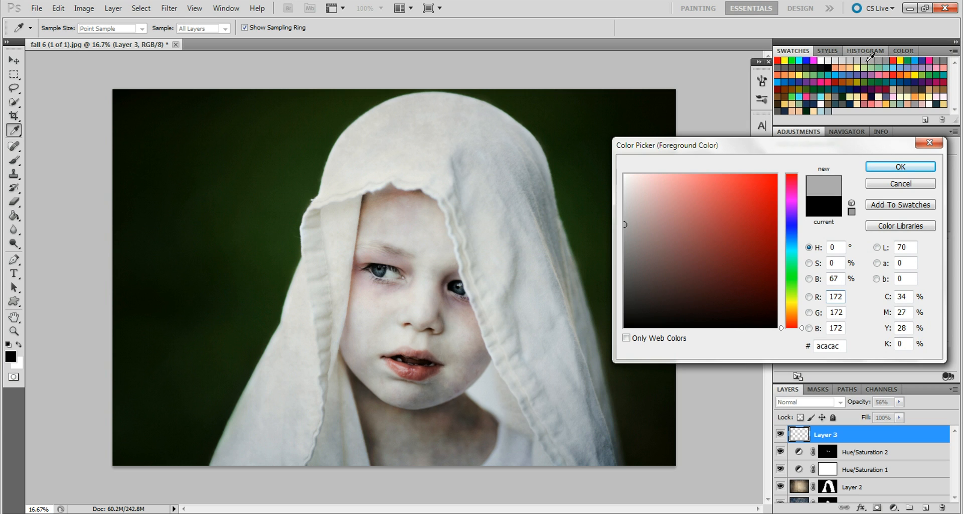
{"action": "left_click", "coordinate": [854, 61]}
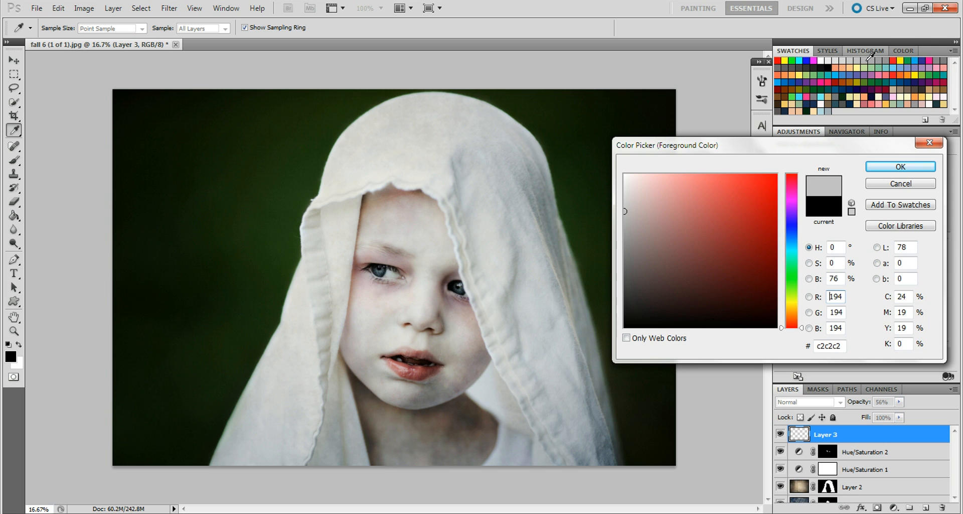
{"action": "left_click", "coordinate": [903, 166]}
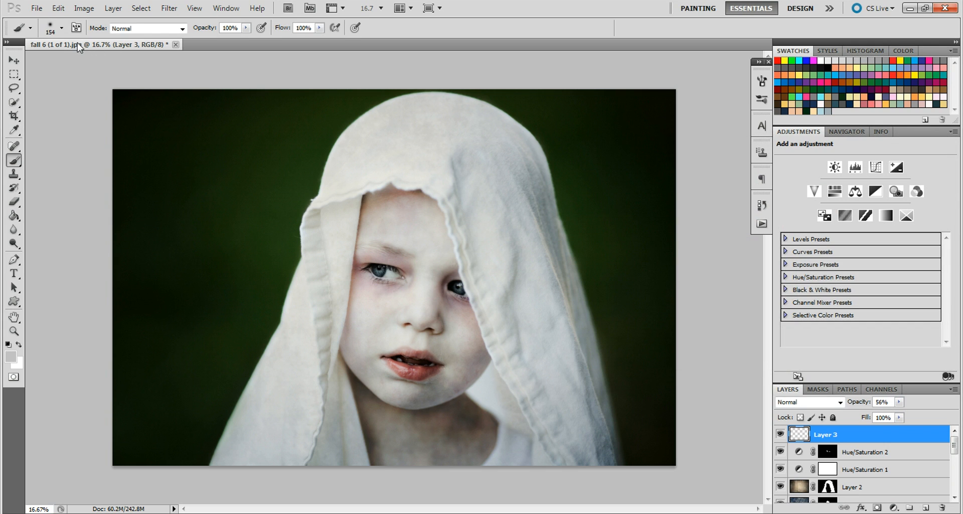
Paint light gray over both irises on the new layer with a soft 121 px brush
{"action": "left_click", "coordinate": [62, 28]}
{"action": "left_click_drag", "start_coordinate": [86, 60], "coordinate": [83, 61]}
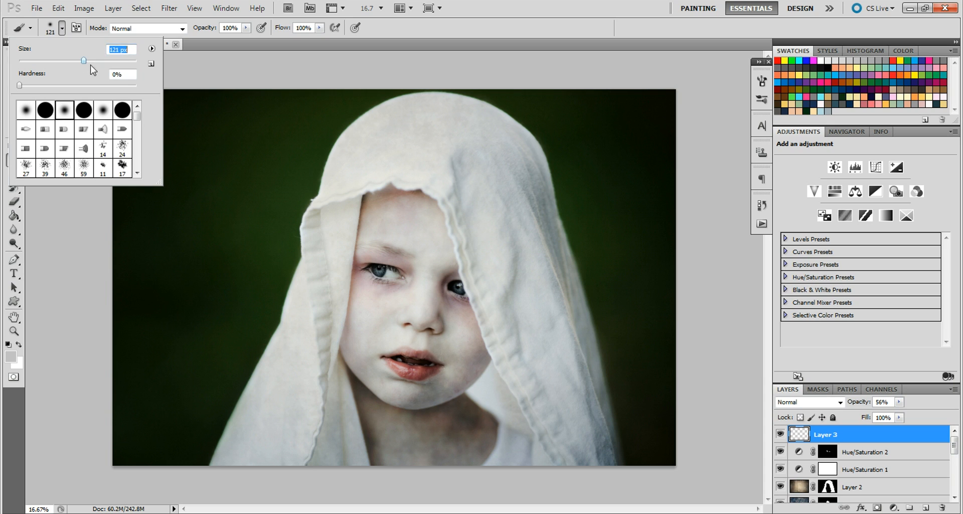
{"action": "left_click", "coordinate": [386, 272]}
{"action": "mouse_move", "coordinate": [384, 273]}
{"action": "left_mouse_down"}
{"action": "mouse_move", "coordinate": [373, 270]}
{"action": "mouse_move", "coordinate": [420, 276]}
{"action": "mouse_move", "coordinate": [370, 268]}
{"action": "mouse_move", "coordinate": [396, 275]}
{"action": "left_mouse_up"}
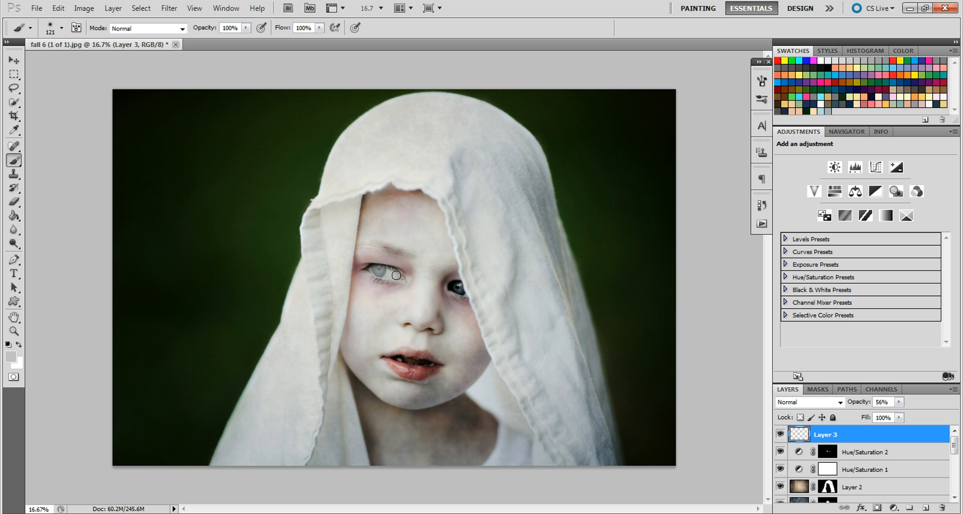
{"action": "left_click_drag", "start_coordinate": [450, 288], "coordinate": [457, 285]}
Add a mask to the gray eye layer and paint black on it to clean up the paint around both eyes
{"action": "left_click", "coordinate": [877, 508]}
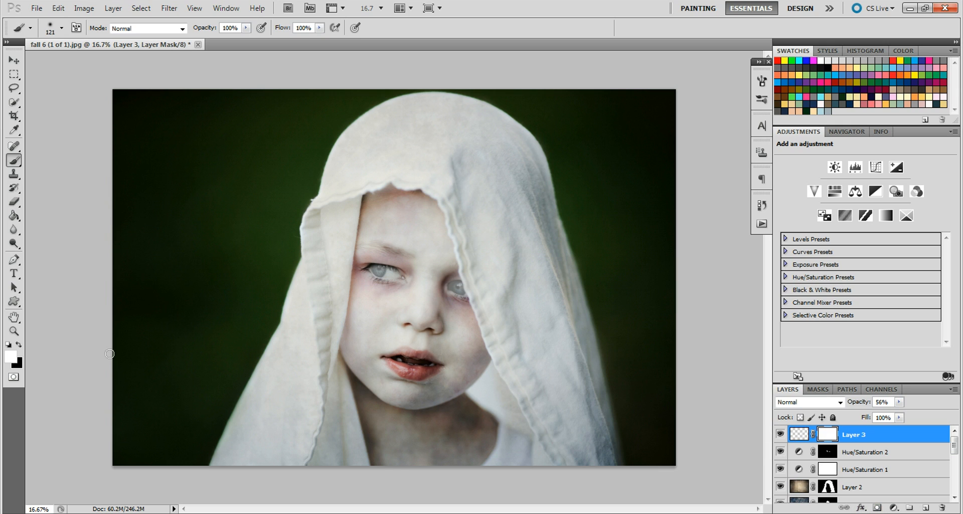
{"action": "left_click", "coordinate": [19, 345]}
{"action": "left_click_drag", "start_coordinate": [373, 284], "coordinate": [472, 303]}
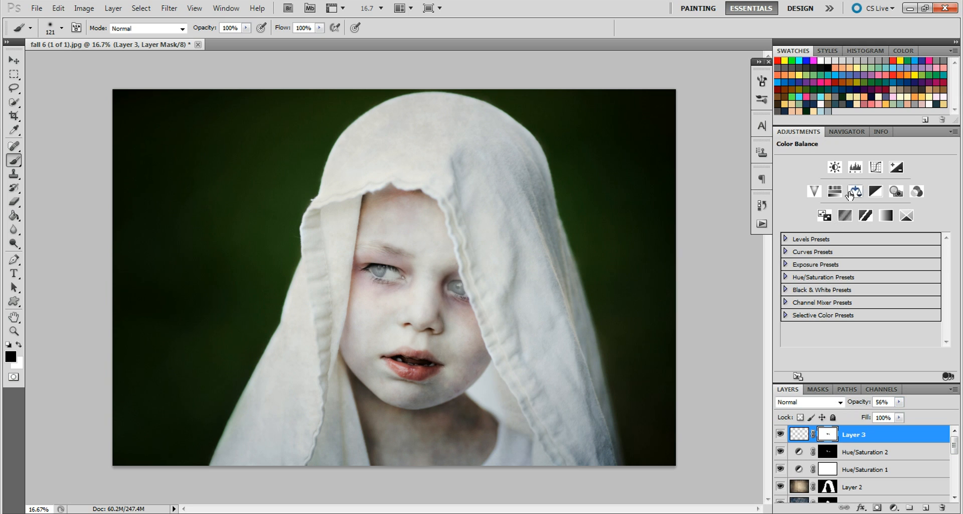
Add a Levels adjustment layer with midtones 1.20 and output black level 28, and invert its mask to black
{"action": "left_click", "coordinate": [856, 168]}
{"action": "left_click_drag", "start_coordinate": [798, 277], "coordinate": [815, 276]}
{"action": "left_click_drag", "start_coordinate": [872, 241], "coordinate": [867, 244]}
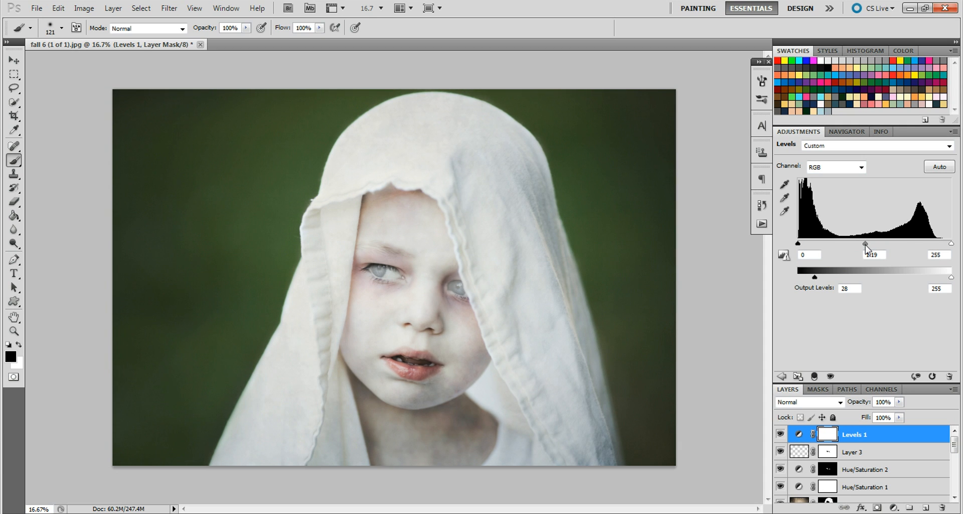
{"action": "left_click_drag", "start_coordinate": [866, 246], "coordinate": [864, 246]}
{"action": "key", "text": "ctrl+i"}
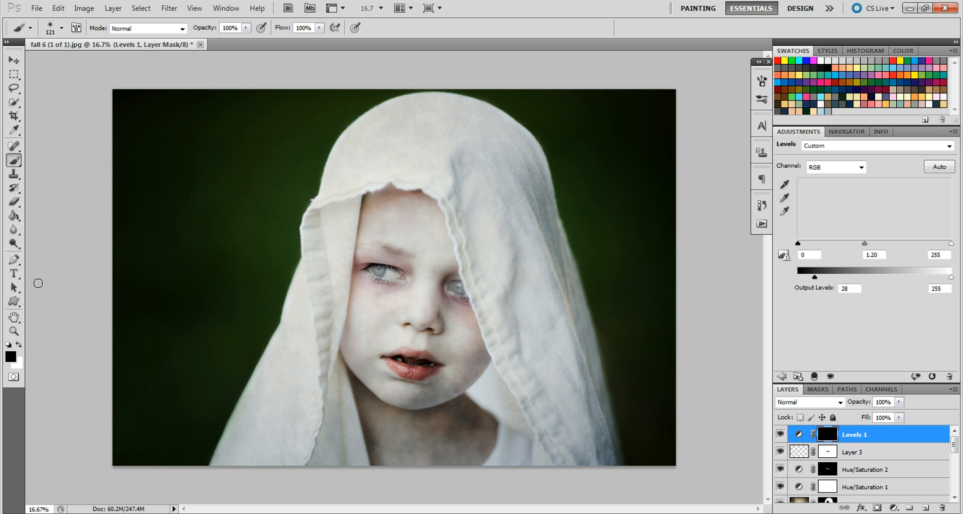
Paint white on the Levels mask over both eyes to brighten them
{"action": "left_click", "coordinate": [19, 344]}
{"action": "mouse_move", "coordinate": [382, 272]}
{"action": "left_mouse_down"}
{"action": "mouse_move", "coordinate": [447, 283]}
{"action": "mouse_move", "coordinate": [395, 276]}
{"action": "left_mouse_up"}
{"action": "mouse_move", "coordinate": [460, 298]}
{"action": "left_mouse_down"}
{"action": "mouse_move", "coordinate": [453, 285]}
{"action": "mouse_move", "coordinate": [461, 291]}
{"action": "left_mouse_up"}
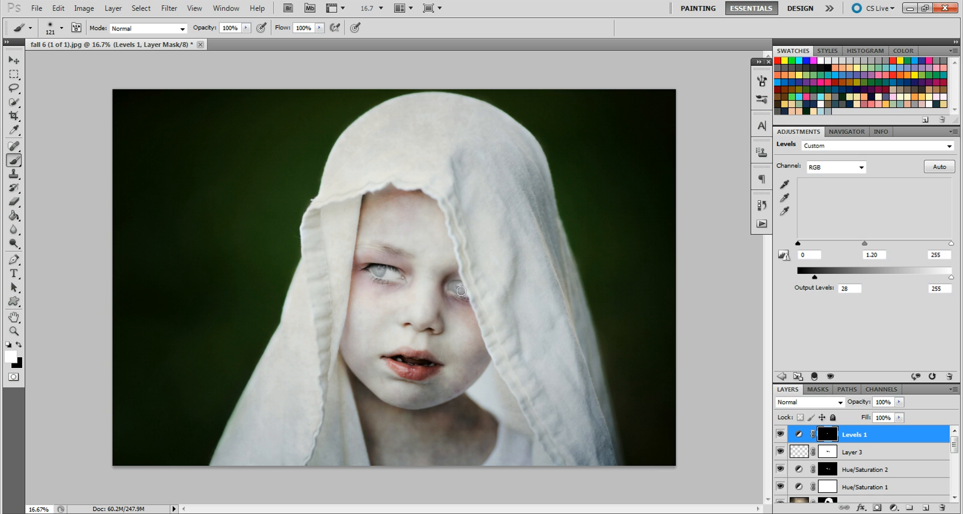
Move the gray eye layer above the Levels adjustment layer and leave it selected
{"action": "left_click", "coordinate": [846, 449]}
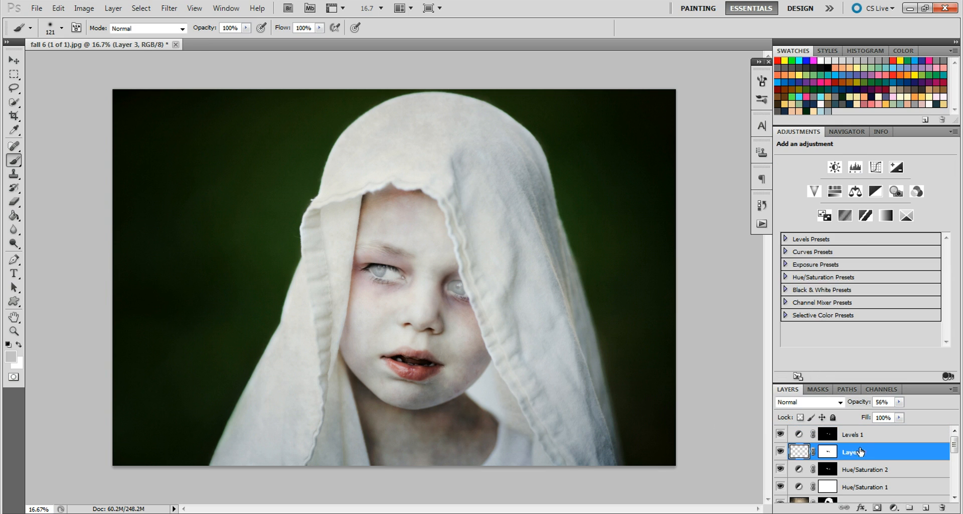
{"action": "left_click_drag", "start_coordinate": [847, 451], "coordinate": [857, 427]}
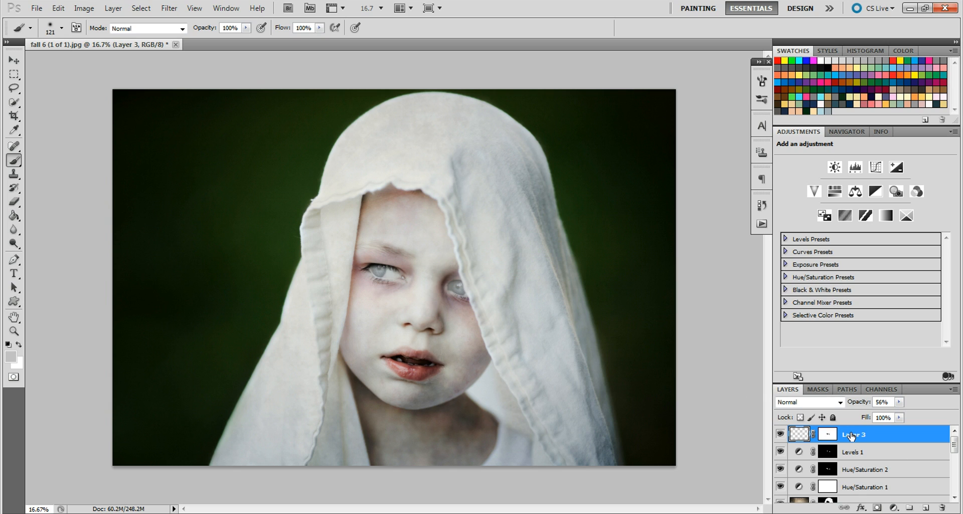
{"action": "left_click", "coordinate": [855, 452]}
{"action": "left_click", "coordinate": [865, 435]}
Add a third Hue/Saturation adjustment layer on top and set the saturation of the Reds to -20
{"action": "left_click", "coordinate": [835, 191]}
{"action": "left_click", "coordinate": [846, 169]}
{"action": "left_click", "coordinate": [823, 179]}
{"action": "left_click_drag", "start_coordinate": [865, 223], "coordinate": [847, 223]}
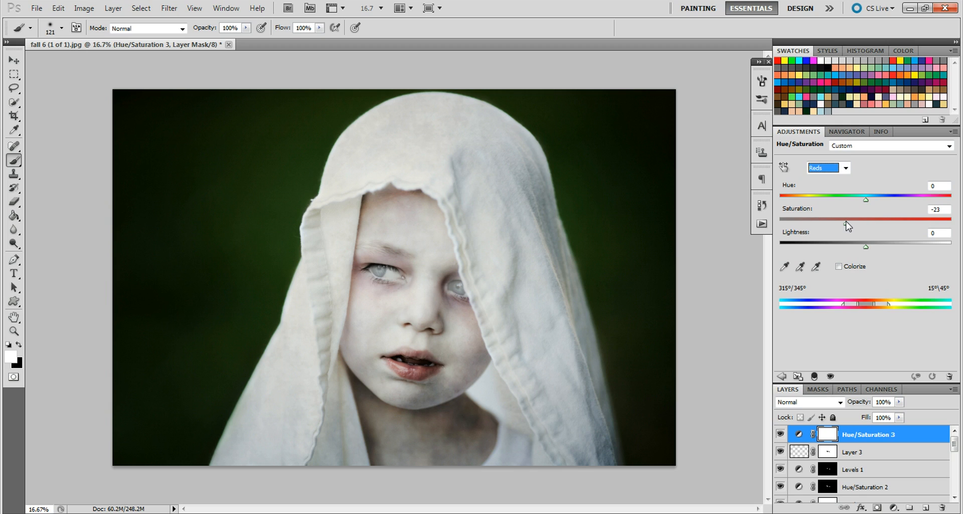
{"action": "left_click", "coordinate": [916, 212]}
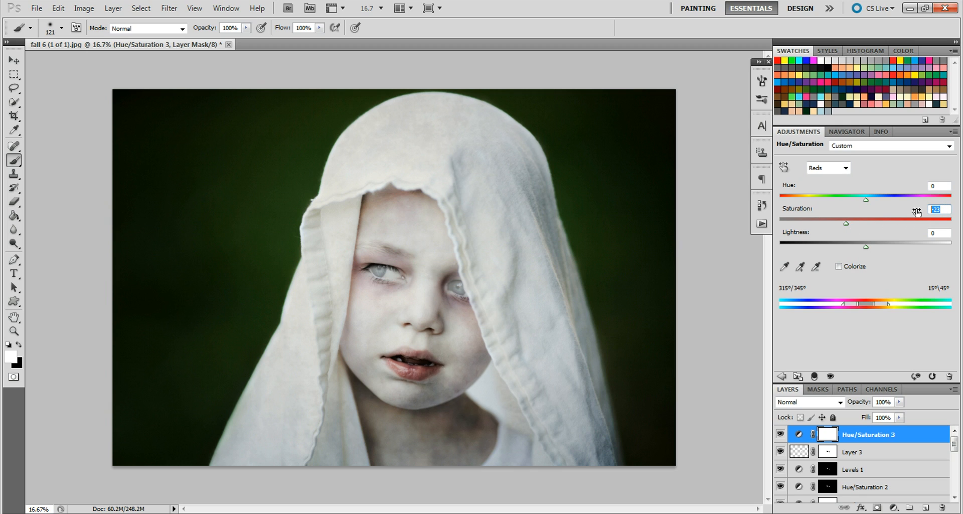
{"action": "type", "text": "-20"}
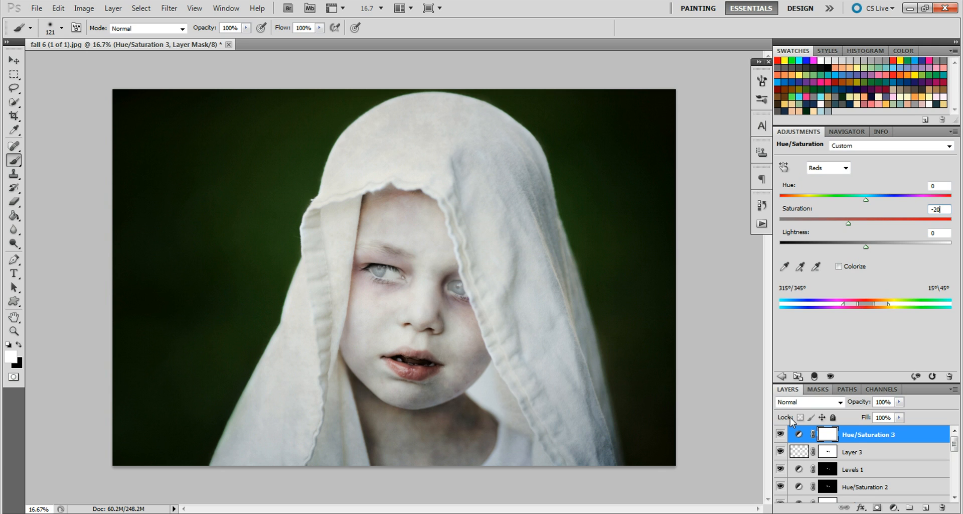
Group all layers above the background, and compare the edited portrait with the original by toggling the group's visibility
{"action": "key", "text": "ctrl+alt+a"}
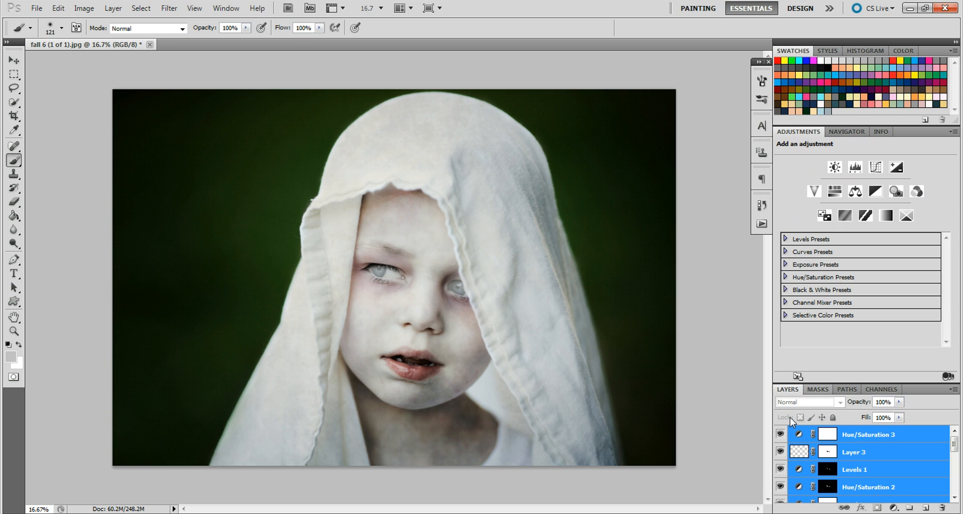
{"action": "key", "text": "ctrl+g"}
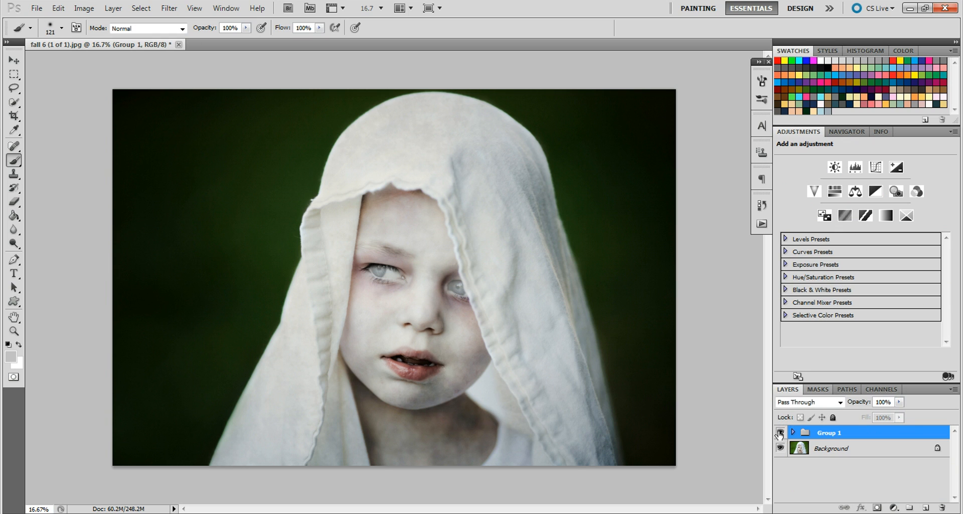
{"action": "left_click", "coordinate": [780, 433]}
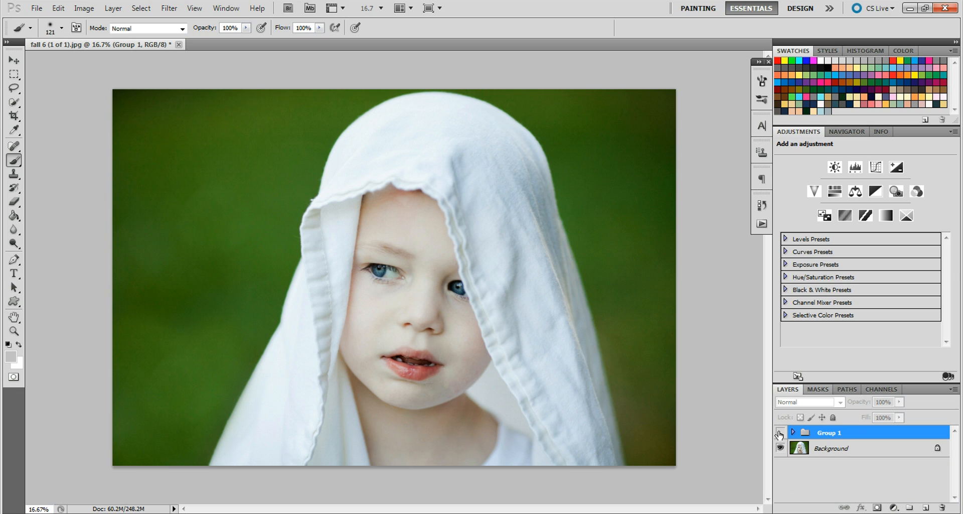
{"action": "left_click", "coordinate": [780, 433]}
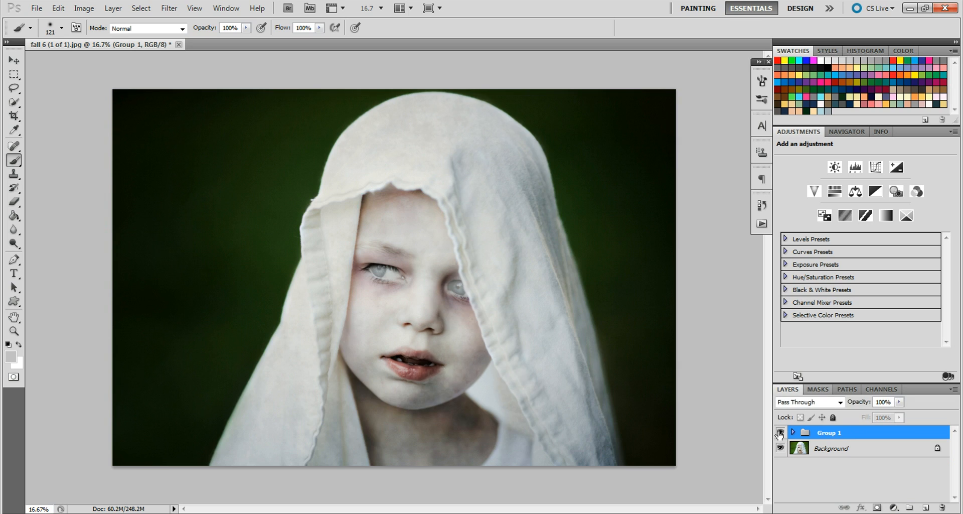